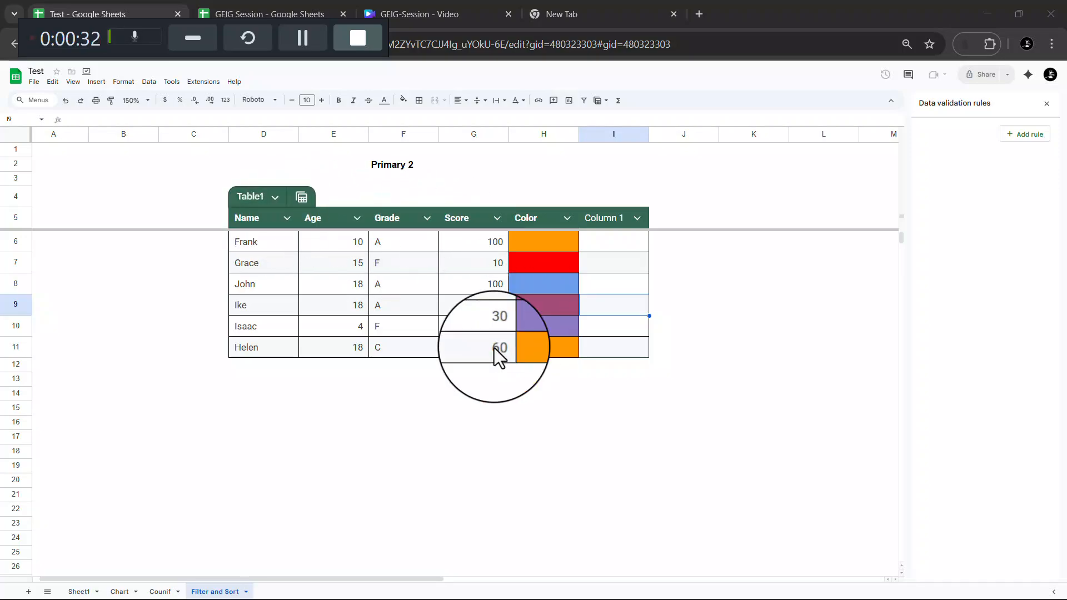
- Select the Name-to-Color header cells and create a filter on the student table
{"action": "left_click", "coordinate": [247, 219]}
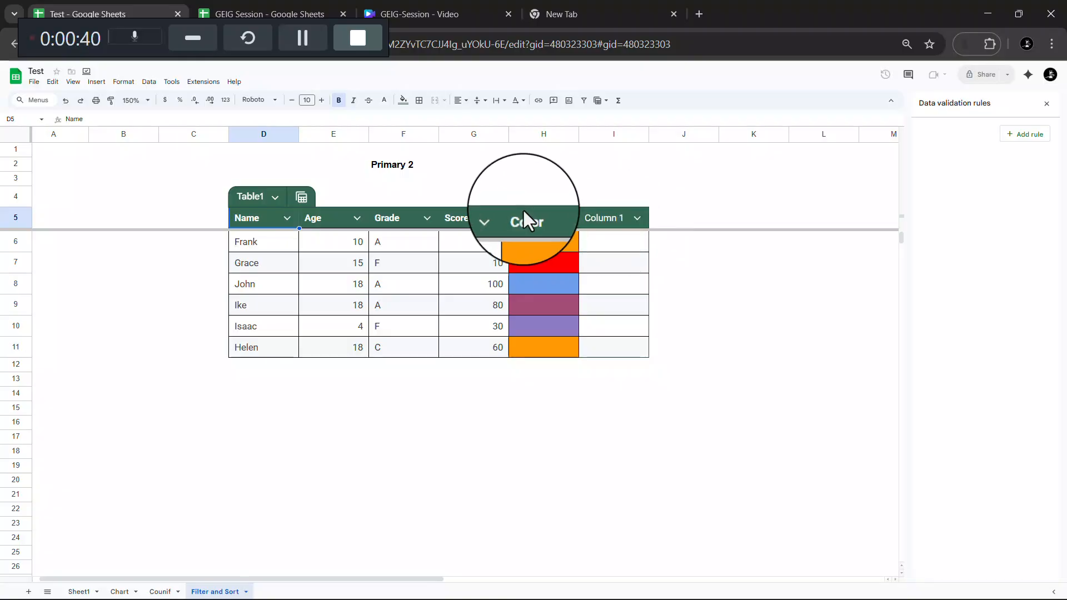
{"action": "left_click", "coordinate": [537, 219]}
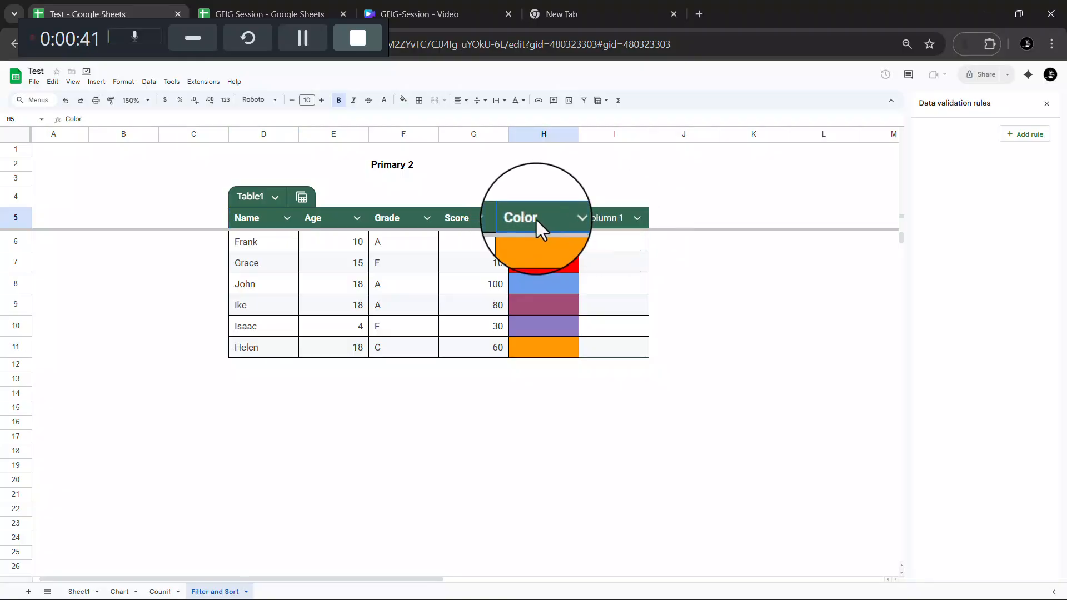
{"action": "left_click", "coordinate": [246, 224], "text": "shift"}
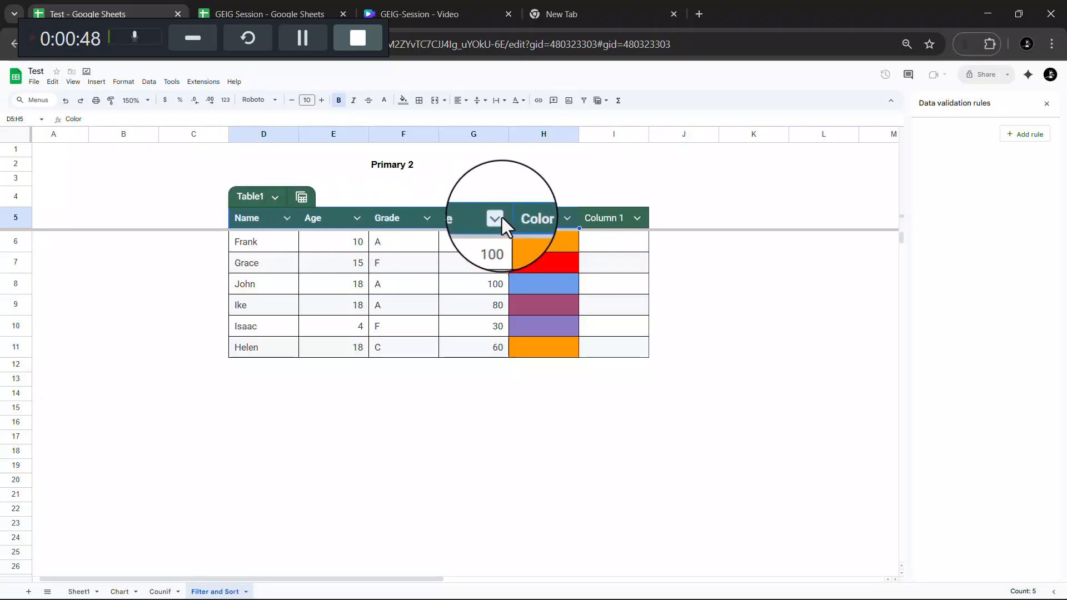
{"action": "right_click", "coordinate": [526, 215]}
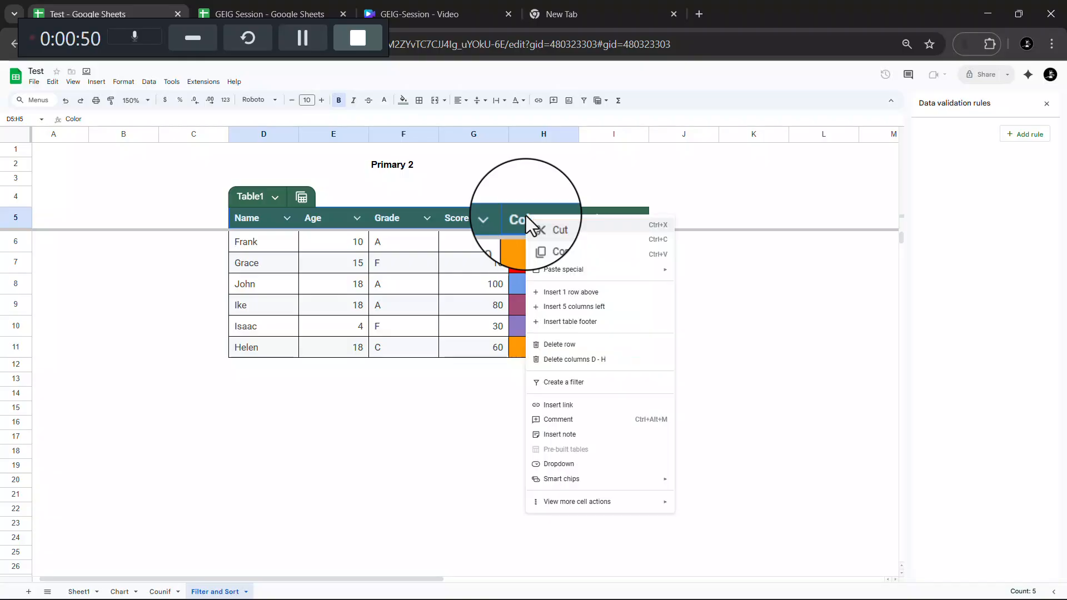
{"action": "left_click", "coordinate": [581, 389]}
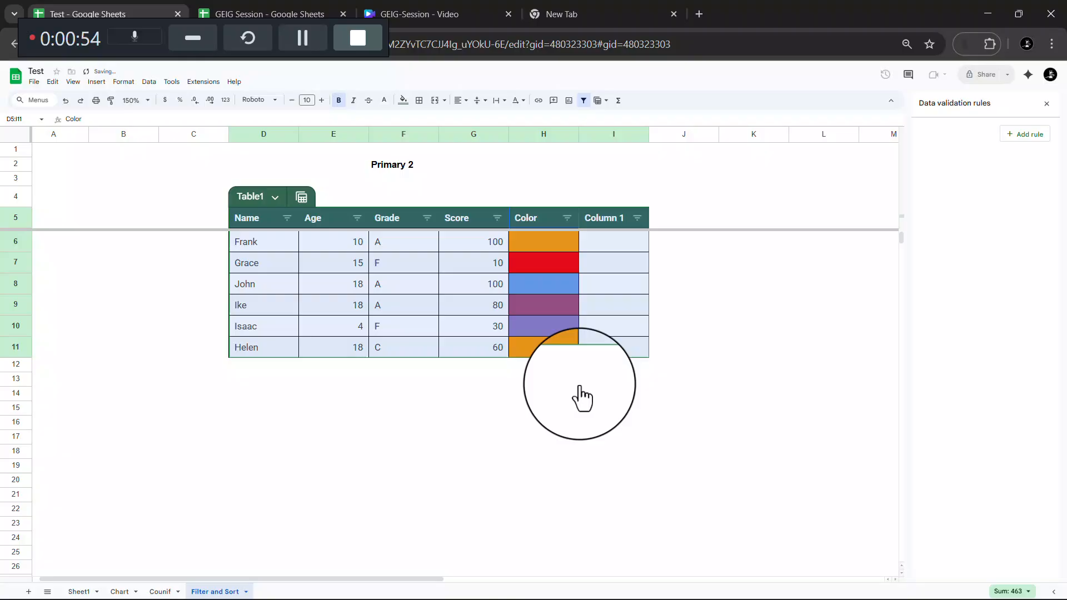
- Filter the Color column by orange fill color so only Frank and Helen remain
{"action": "left_click", "coordinate": [567, 218]}
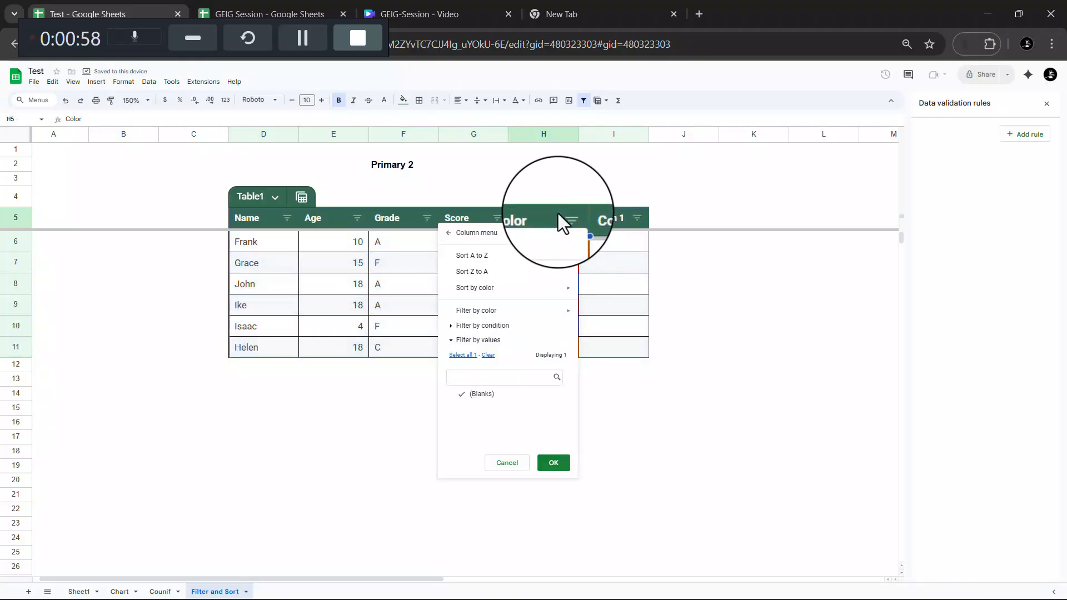
{"action": "left_click", "coordinate": [428, 217]}
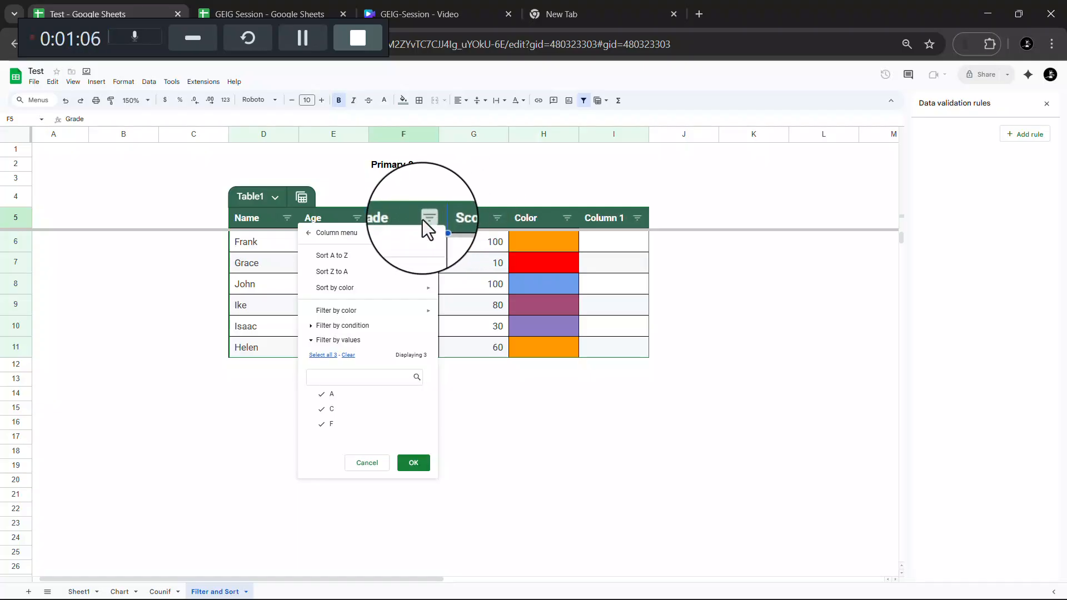
{"action": "left_click", "coordinate": [287, 217]}
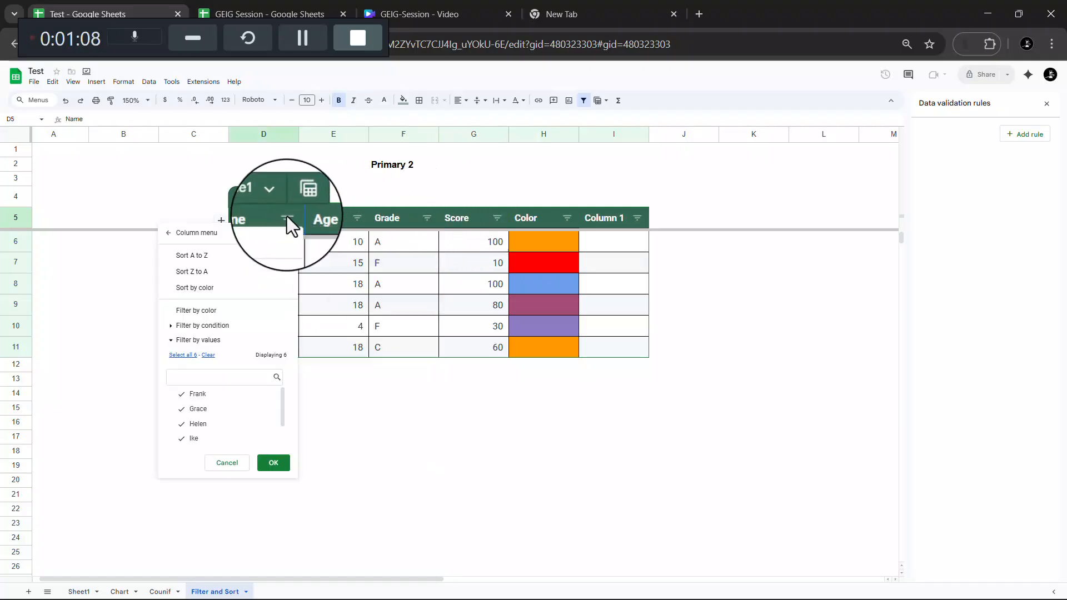
{"action": "left_click", "coordinate": [426, 220]}
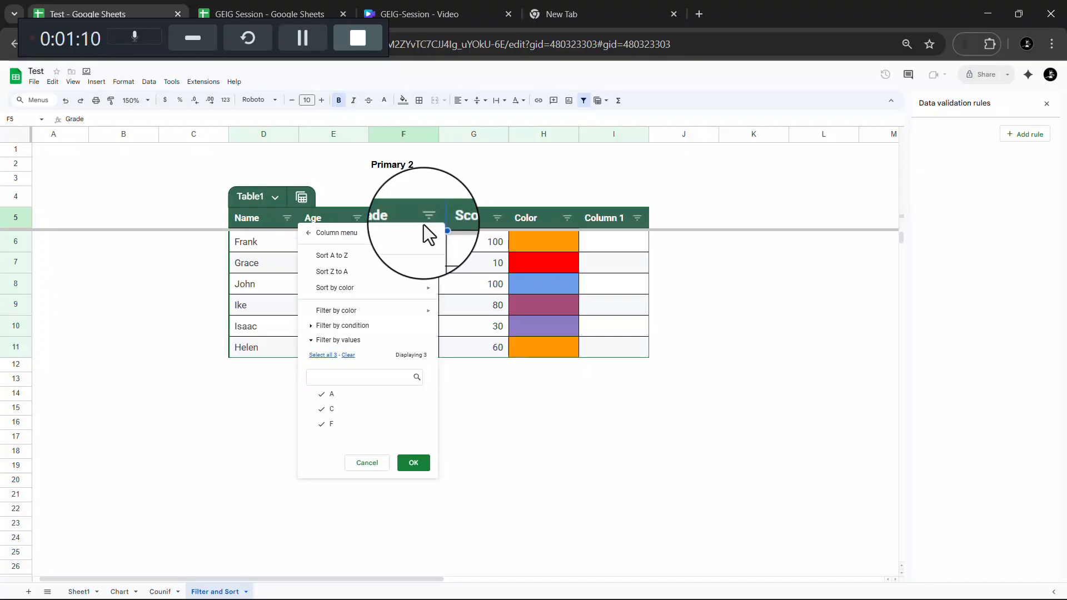
{"action": "left_click", "coordinate": [567, 218]}
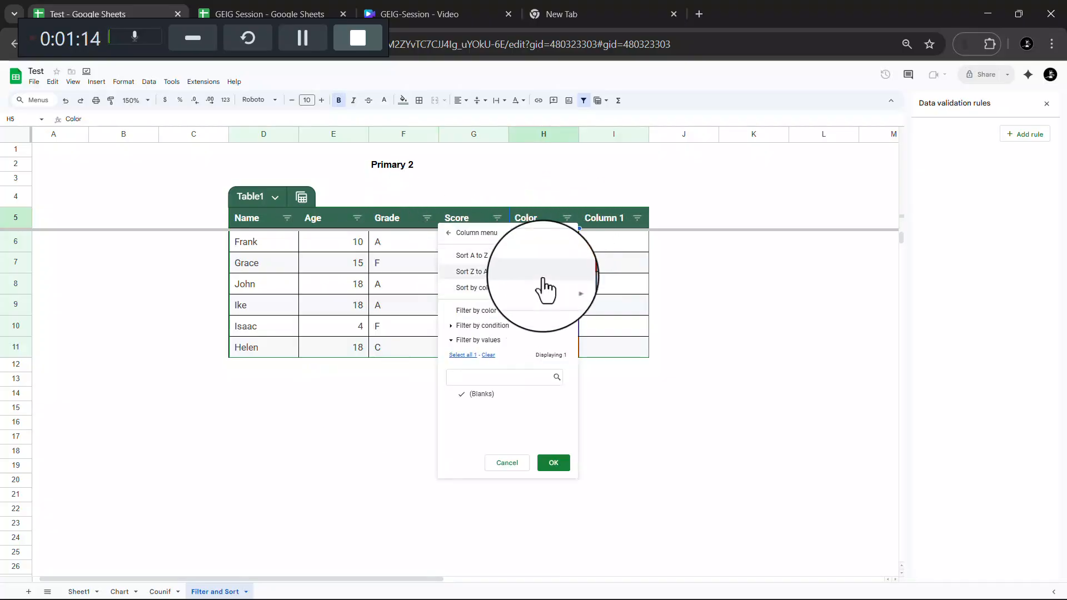
{"action": "mouse_move", "coordinate": [539, 310]}
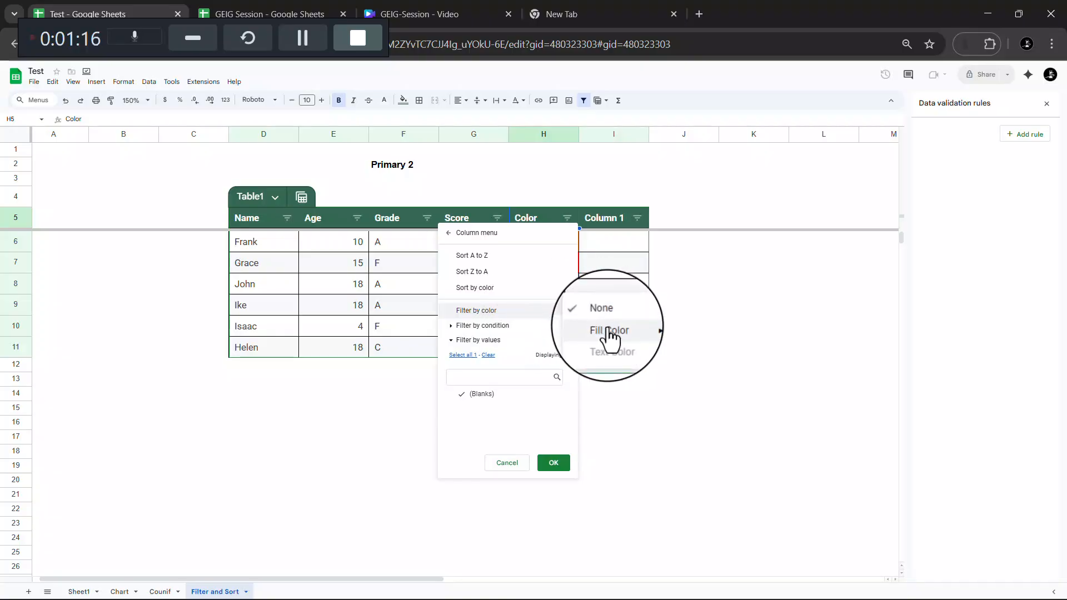
{"action": "mouse_move", "coordinate": [608, 329]}
{"action": "left_click", "coordinate": [689, 334]}
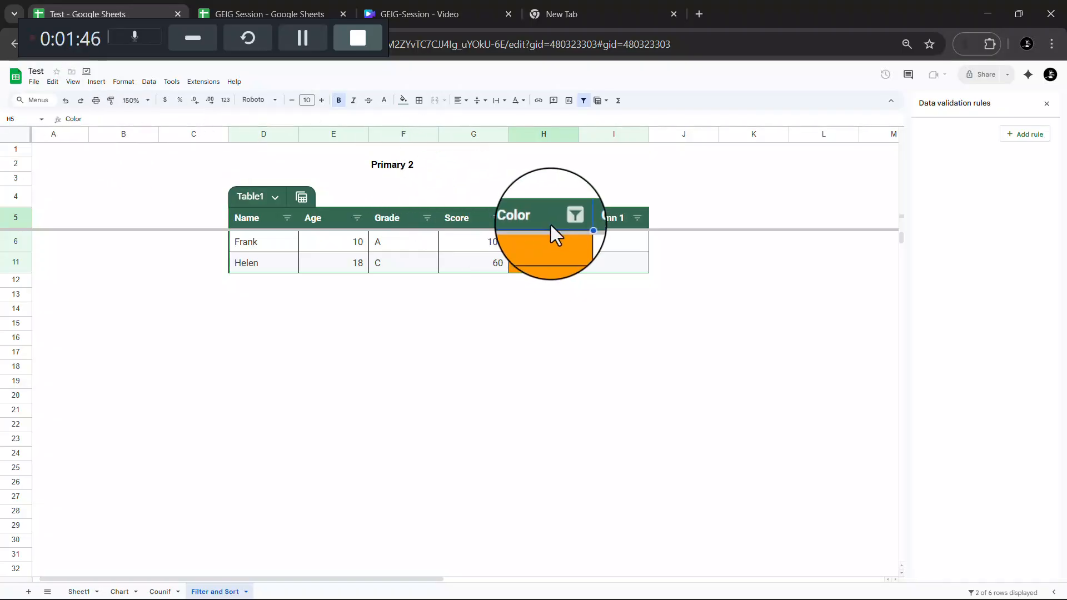
- Filter Color by red fill, then undo twice to remove the filter entirely
{"action": "left_click", "coordinate": [567, 215]}
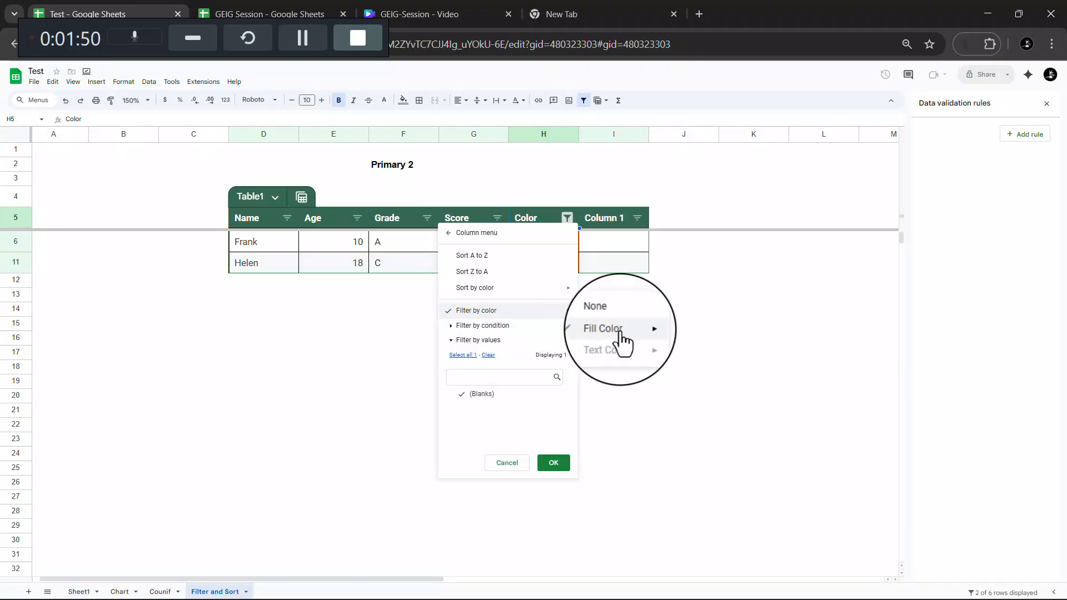
{"action": "mouse_move", "coordinate": [622, 329]}
{"action": "left_click", "coordinate": [696, 347]}
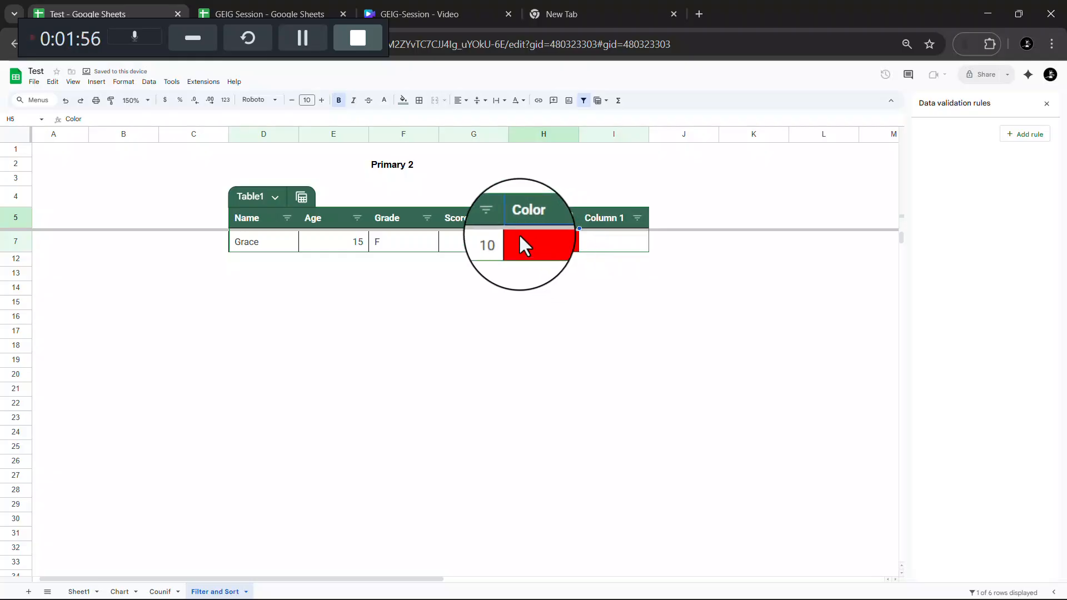
{"action": "left_click", "coordinate": [66, 102]}
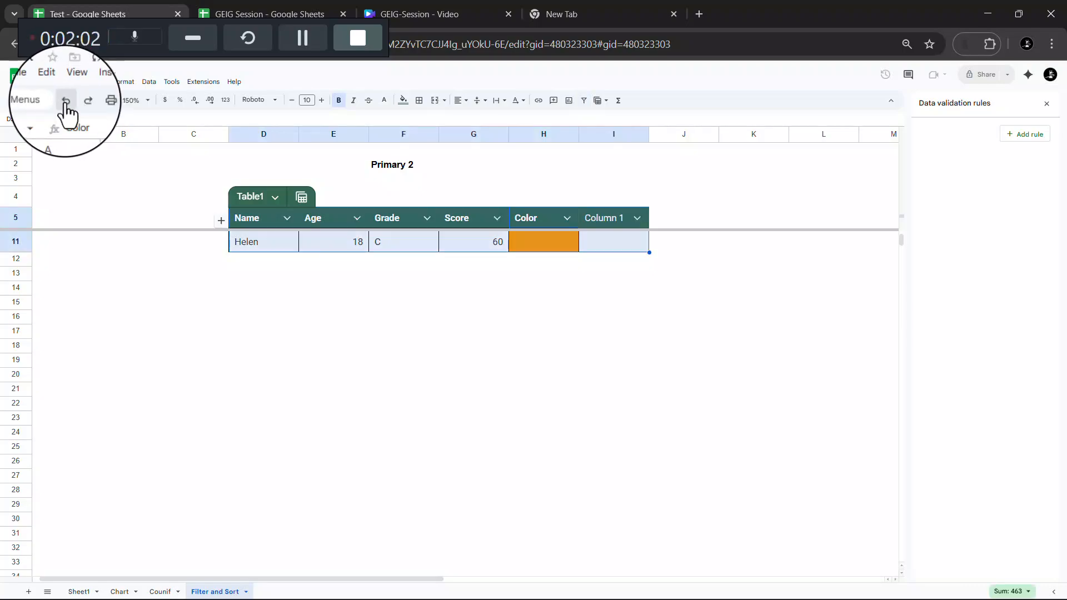
{"action": "left_click", "coordinate": [66, 102]}
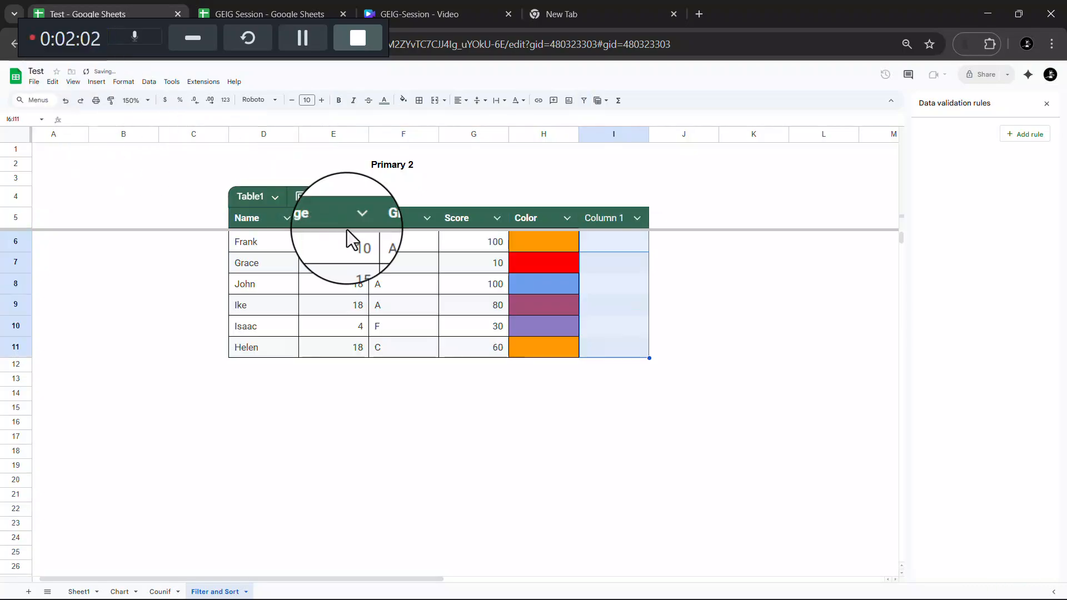
- Reselect the Name-to-Color header cells and recreate the filter on the student table
{"action": "left_click", "coordinate": [539, 272]}
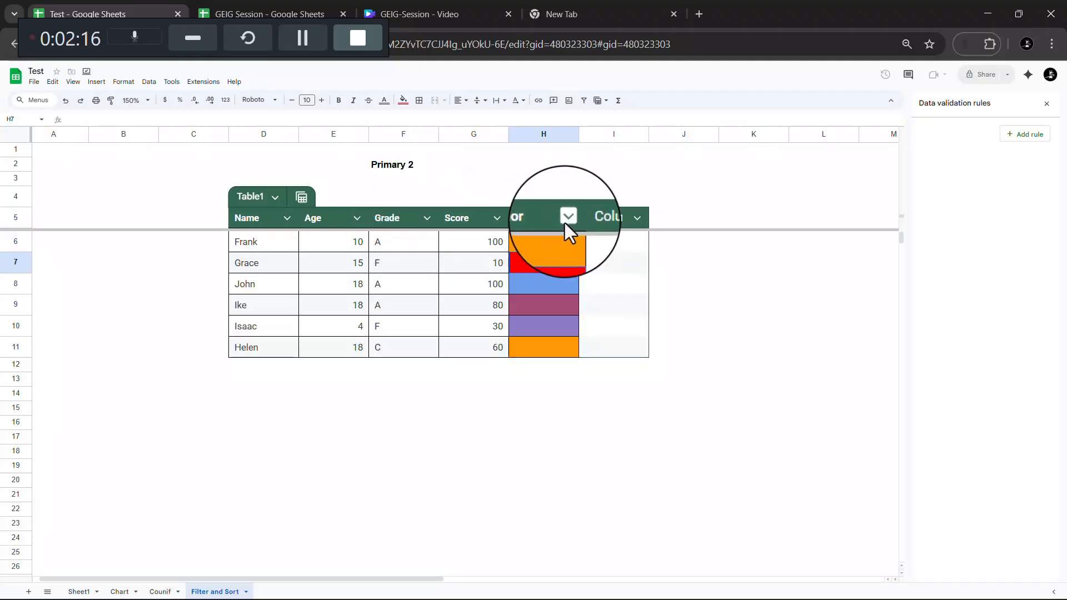
{"action": "left_click", "coordinate": [540, 215]}
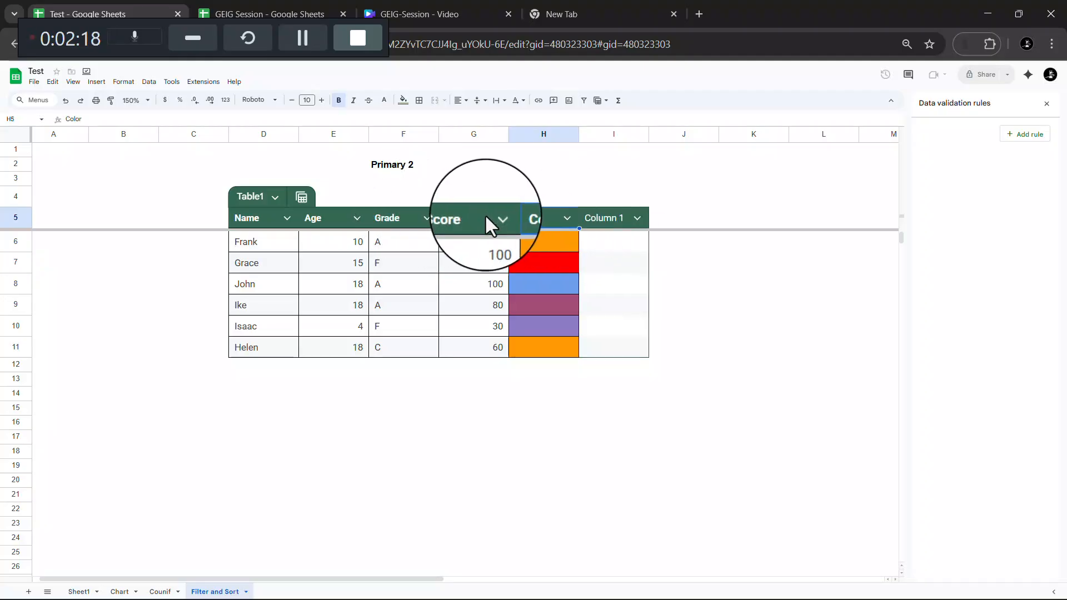
{"action": "left_click", "coordinate": [266, 224], "text": "shift"}
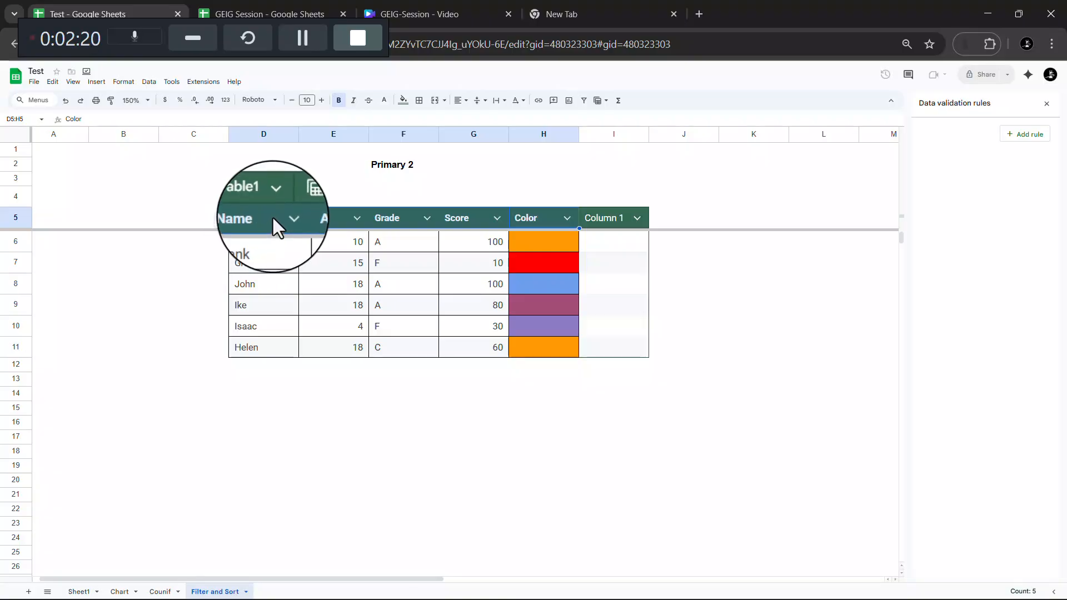
{"action": "right_click", "coordinate": [272, 217]}
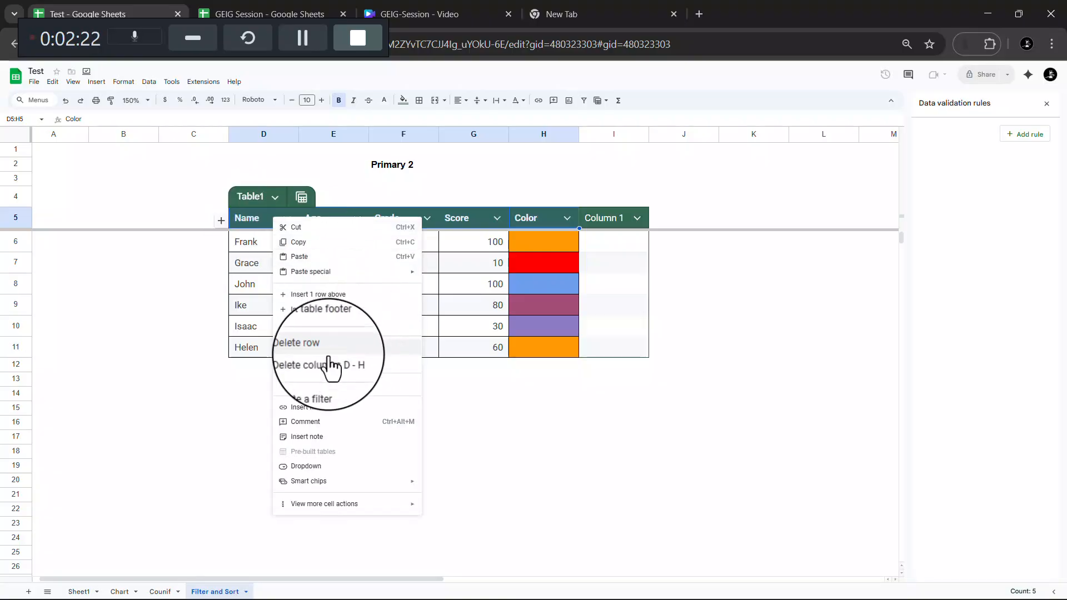
{"action": "left_click", "coordinate": [326, 384]}
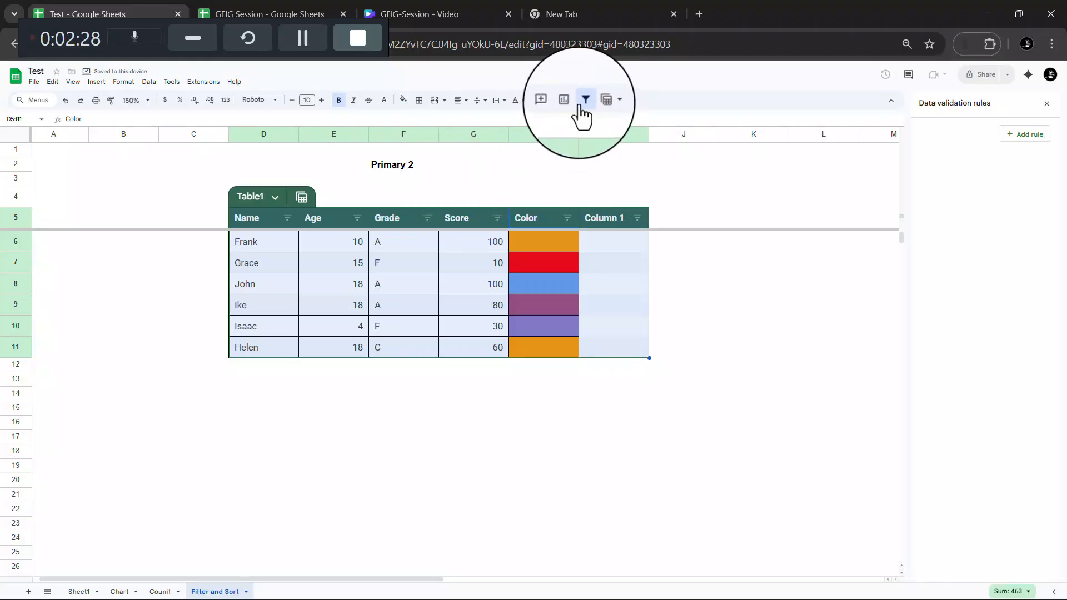
- Look through the Data menu and the Score and Grade filter options
{"action": "left_click", "coordinate": [149, 81]}
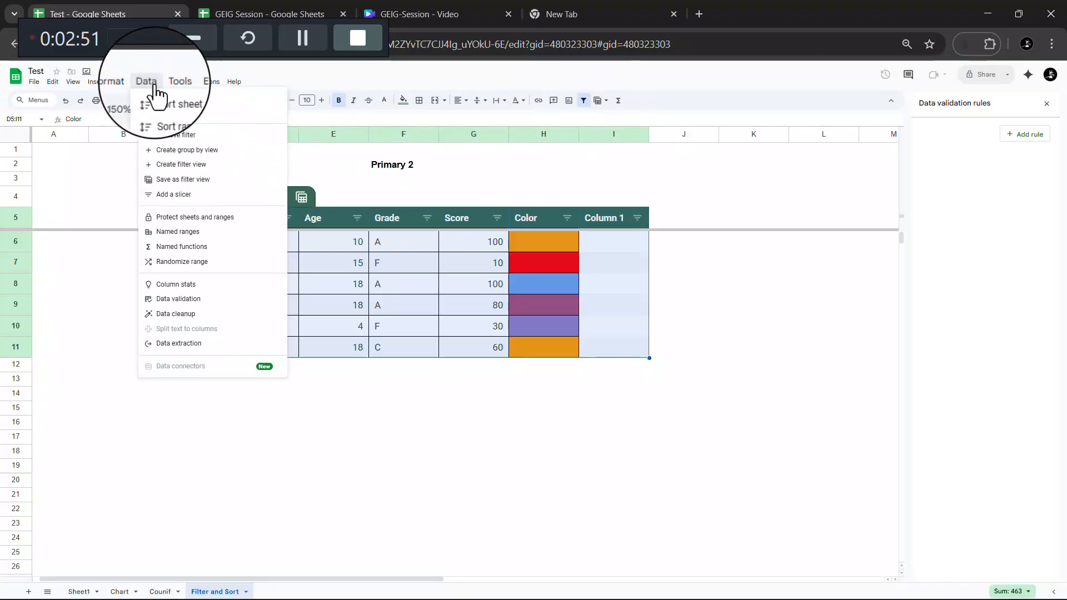
{"action": "left_click", "coordinate": [499, 222]}
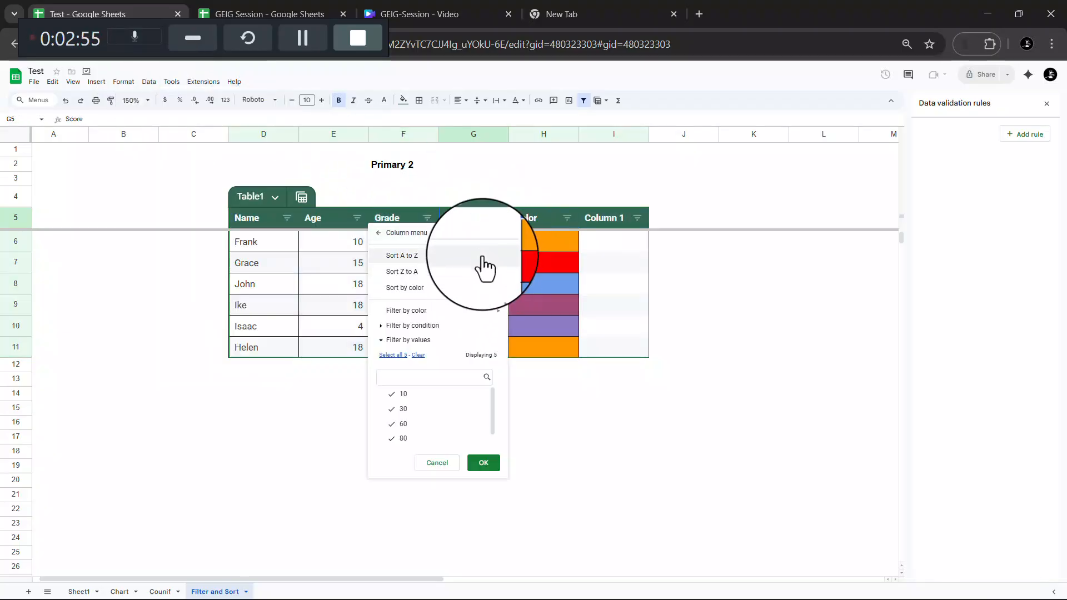
{"action": "left_click", "coordinate": [427, 218]}
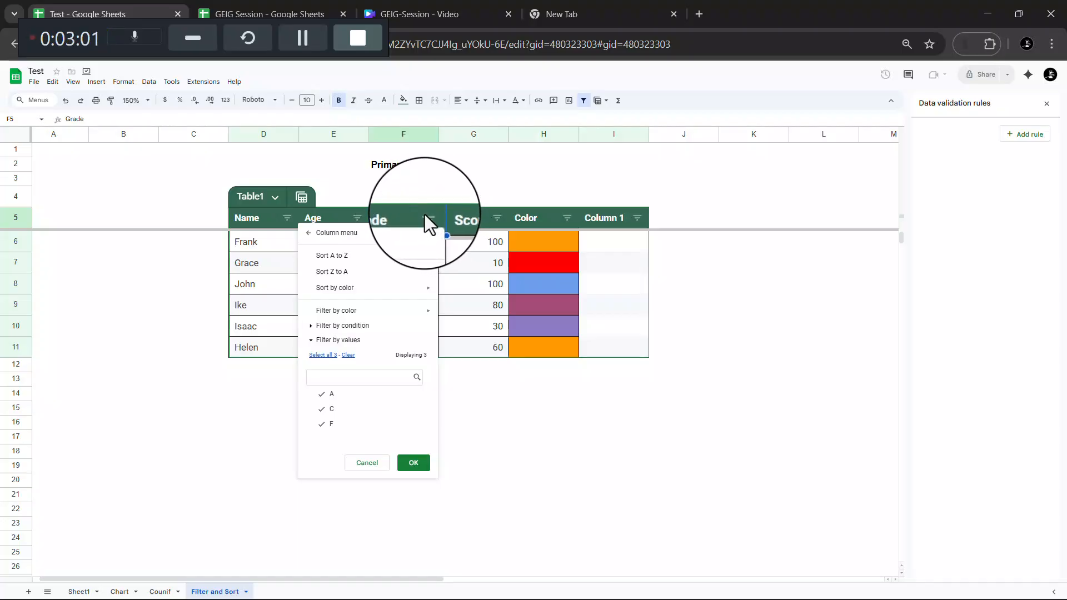
{"action": "scroll", "coordinate": [425, 223], "scroll_direction": "up", "scroll_amount": 5}
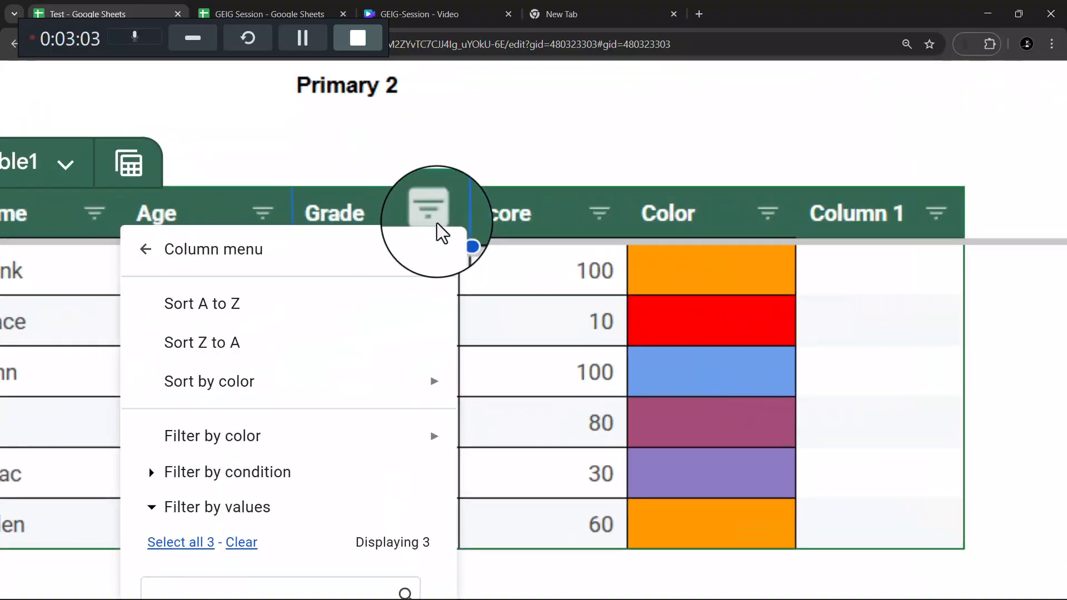
{"action": "scroll", "coordinate": [428, 222], "scroll_direction": "down", "scroll_amount": 3}
{"action": "scroll", "coordinate": [406, 209], "scroll_direction": "up", "scroll_amount": 3}
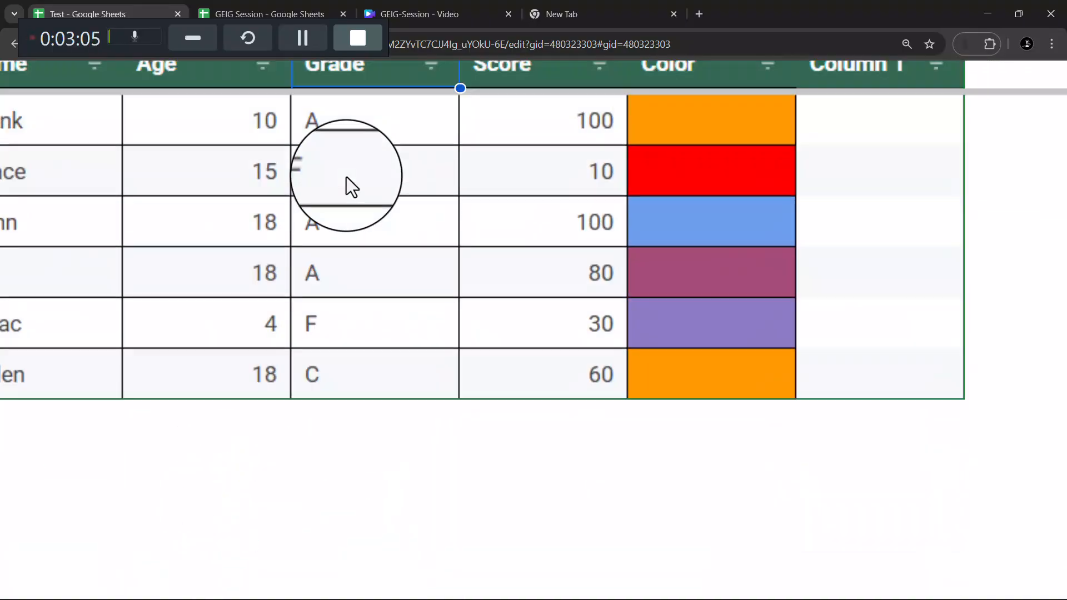
{"action": "left_click", "coordinate": [431, 150]}
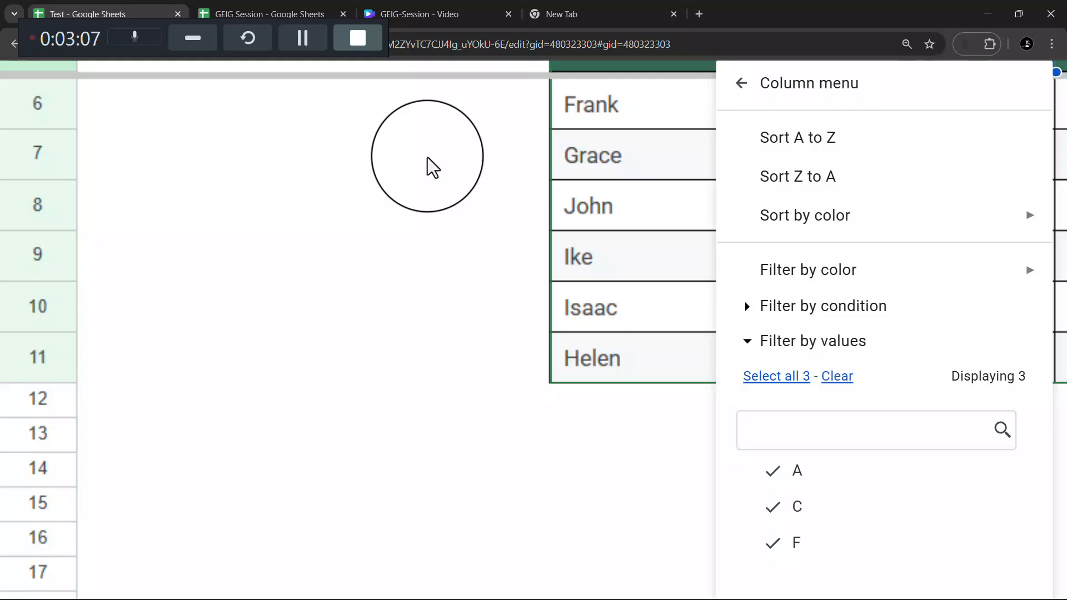
{"action": "scroll", "coordinate": [573, 237], "scroll_direction": "down", "scroll_amount": 5}
{"action": "scroll", "coordinate": [574, 237], "scroll_direction": "down", "scroll_amount": 3}
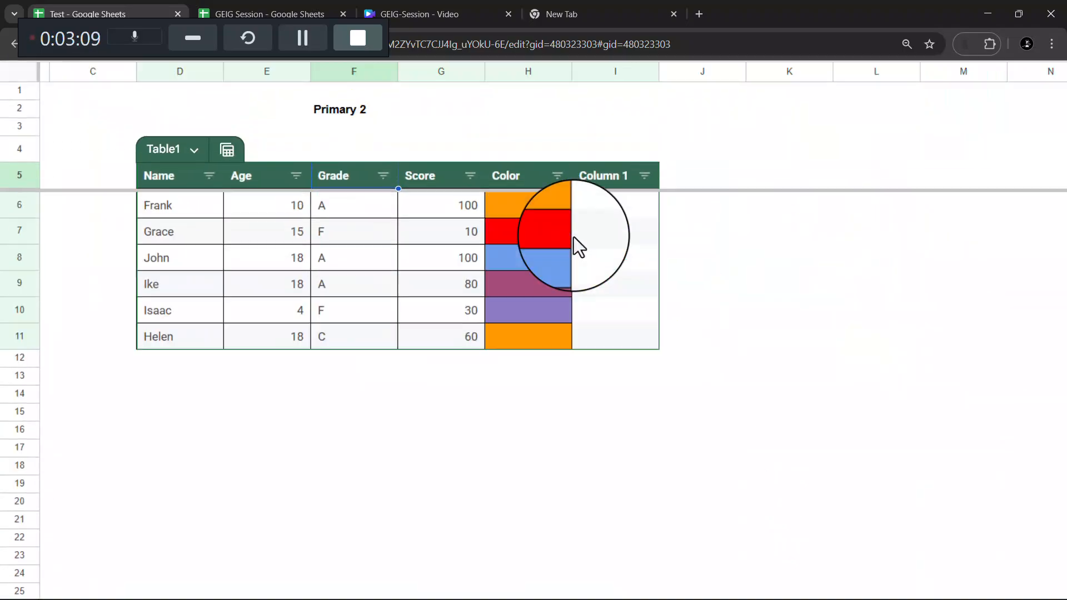
- Sort the table by Grade Z to A, then A to Z, putting Frank, John and Ike first
{"action": "left_click", "coordinate": [384, 221]}
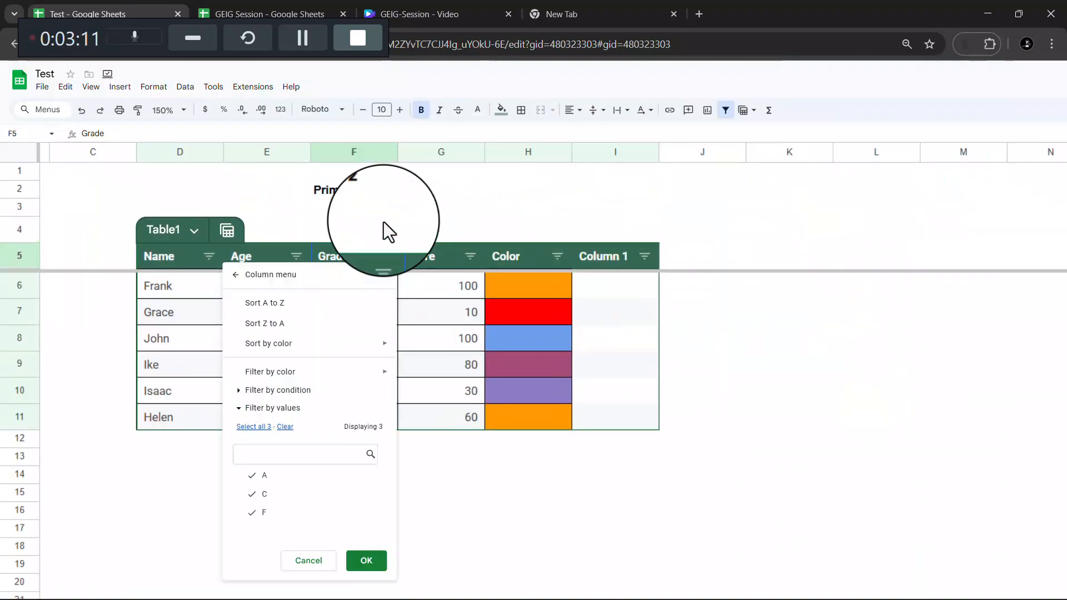
{"action": "left_click", "coordinate": [289, 329]}
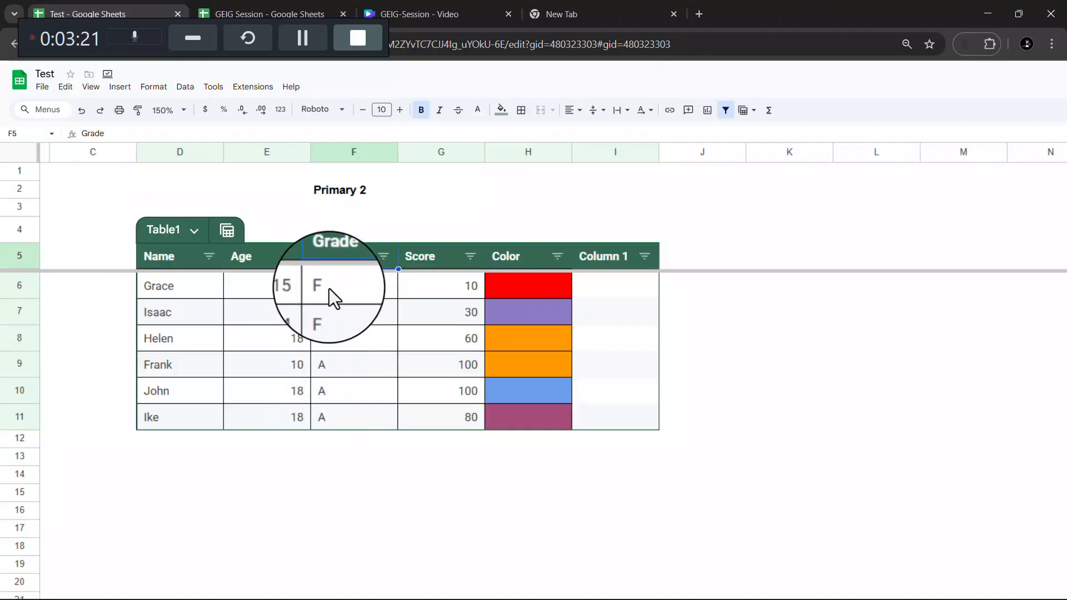
{"action": "left_click", "coordinate": [385, 259]}
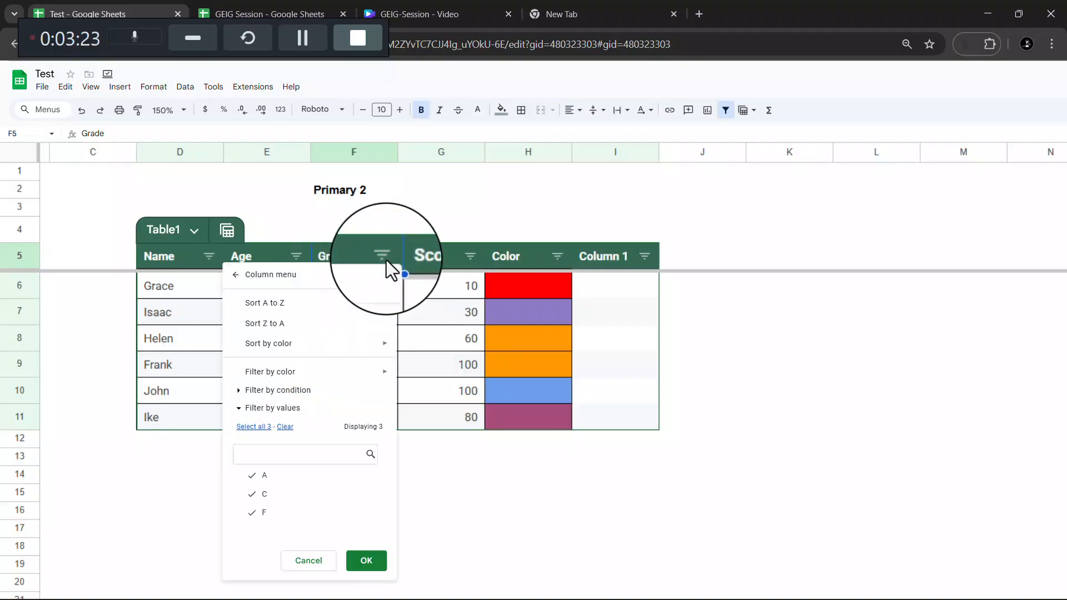
{"action": "left_click", "coordinate": [341, 305]}
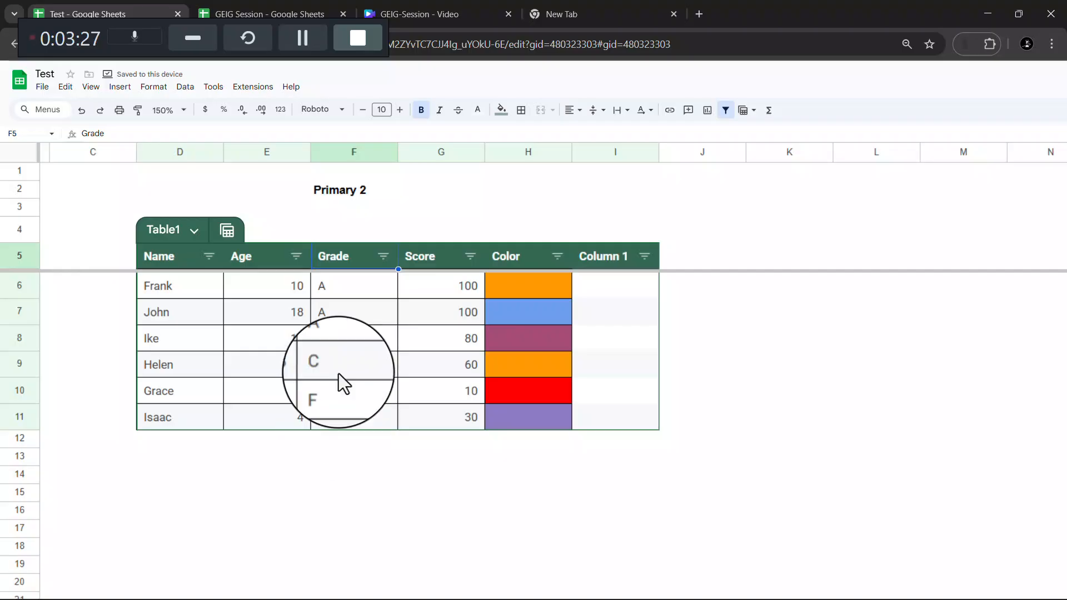
{"action": "left_click", "coordinate": [473, 258]}
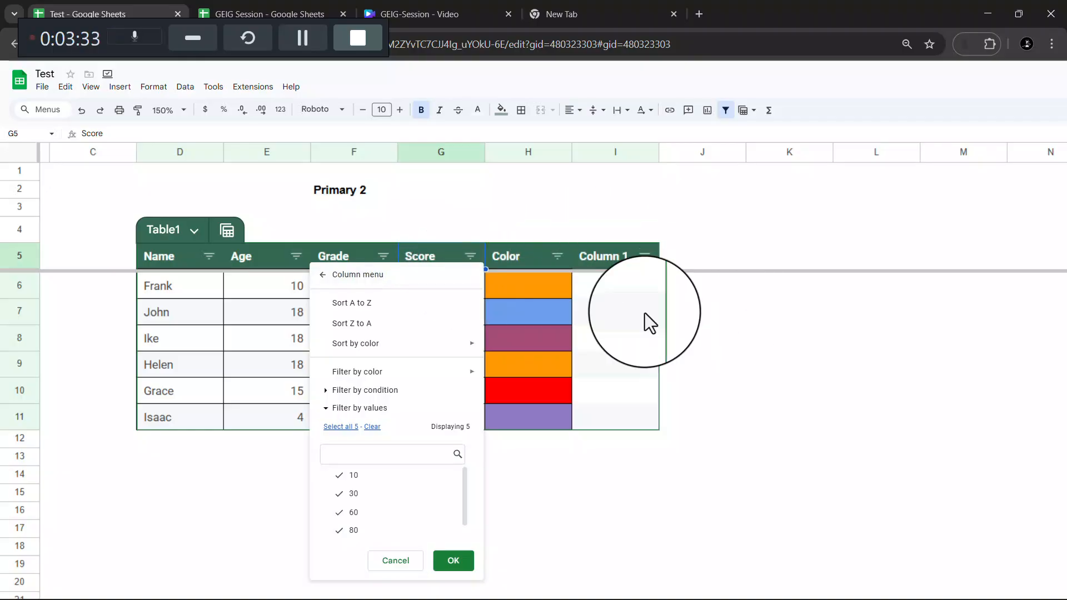
- Sort by Score highest to lowest, then lowest to highest, from Grace's 10 to the 100s
{"action": "left_click", "coordinate": [790, 312]}
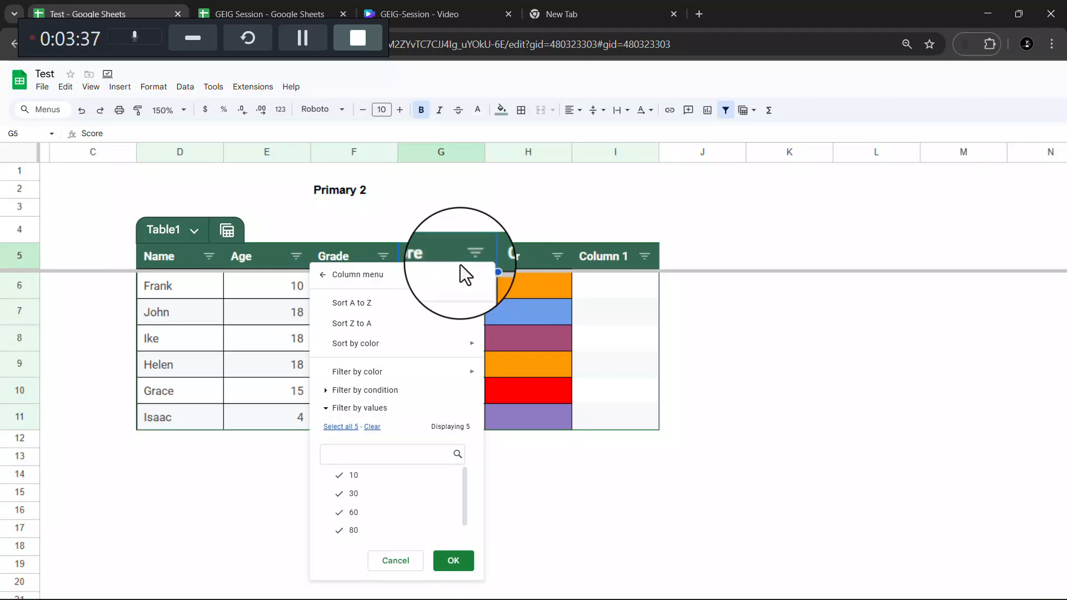
{"action": "left_click", "coordinate": [413, 324]}
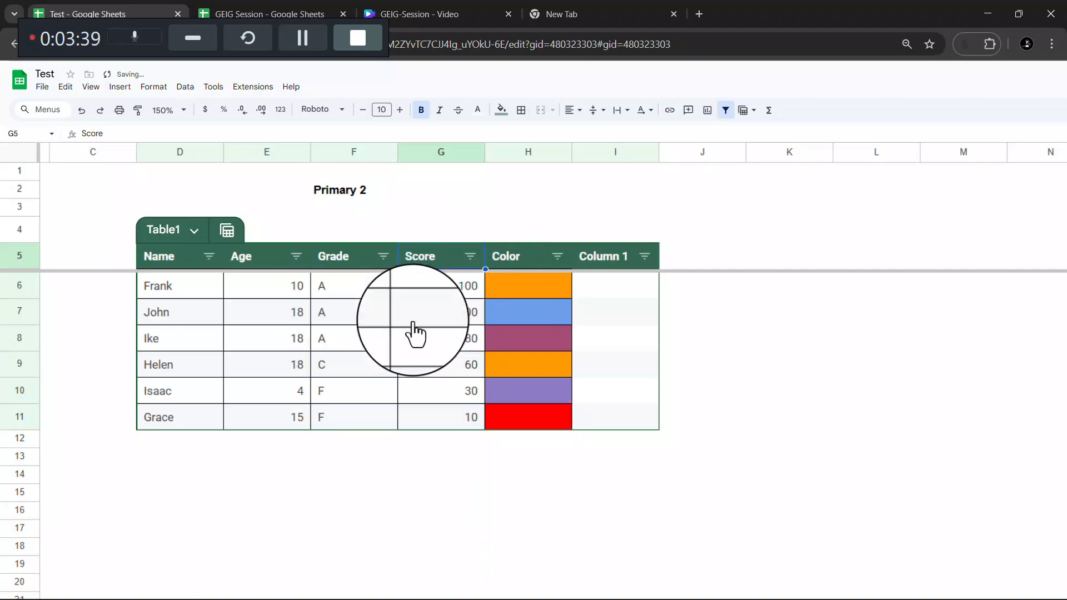
{"action": "left_click", "coordinate": [476, 259]}
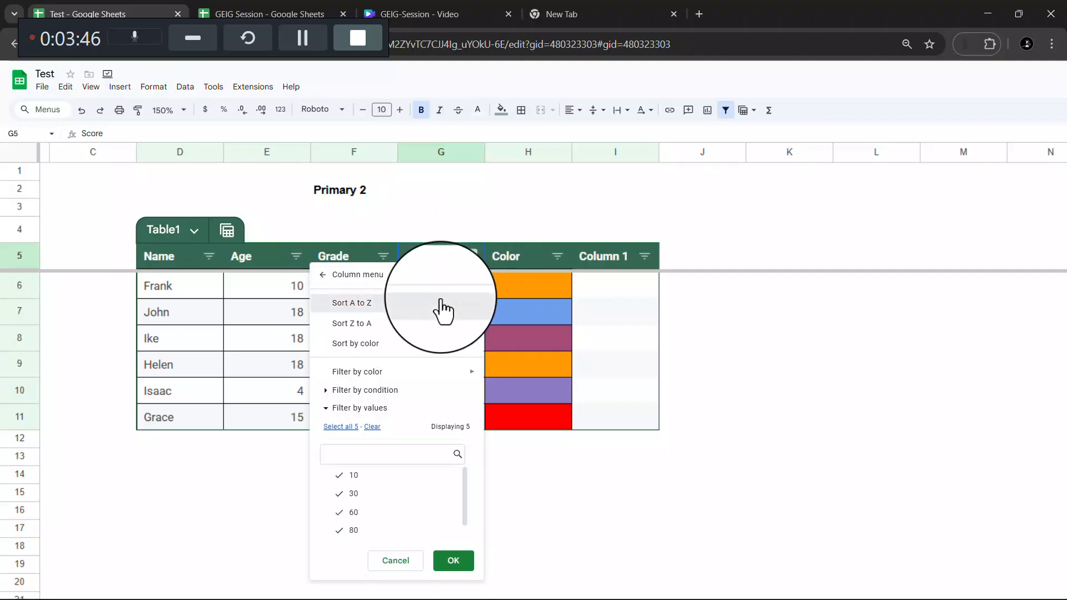
{"action": "left_click", "coordinate": [443, 305]}
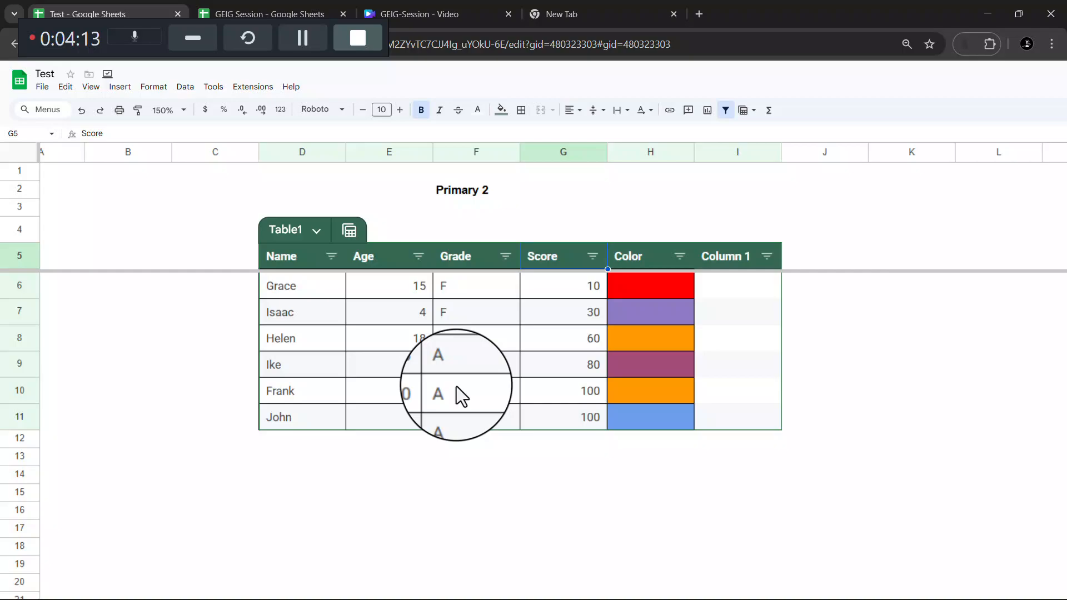
{"action": "scroll", "coordinate": [455, 386], "scroll_direction": "left", "scroll_amount": 2}
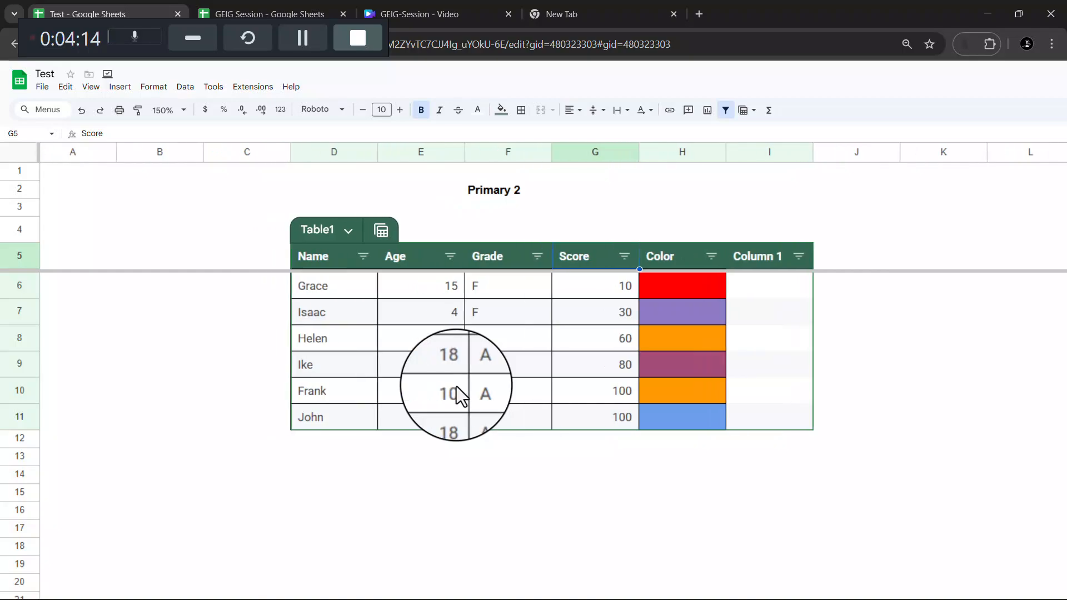
{"action": "left_click", "coordinate": [308, 39]}
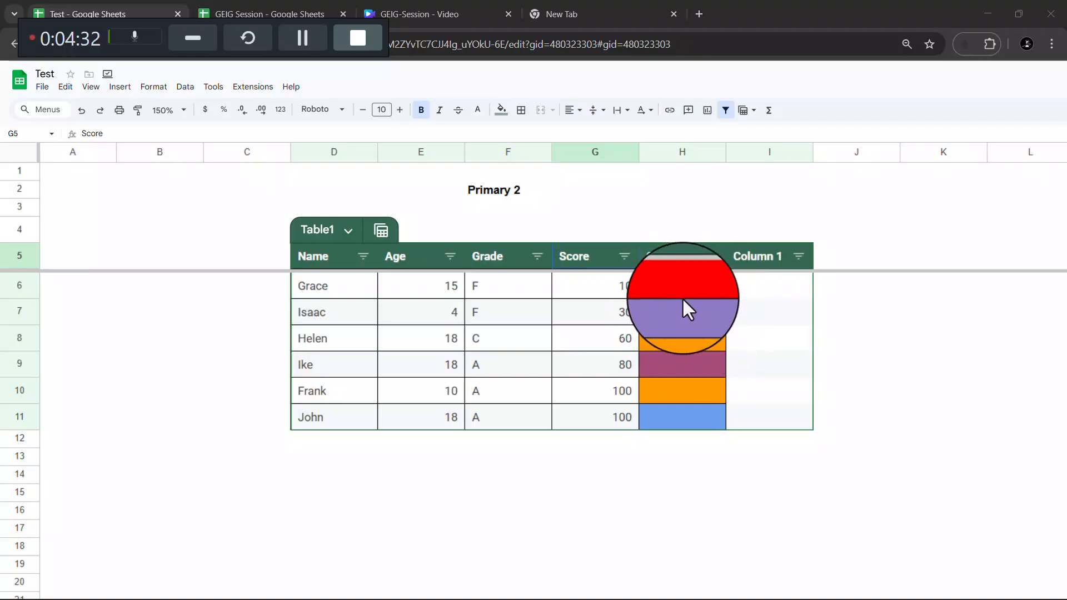
- Filter Grade by values to hide A and F, then undo so only the two F rows stay hidden
{"action": "left_click", "coordinate": [538, 265]}
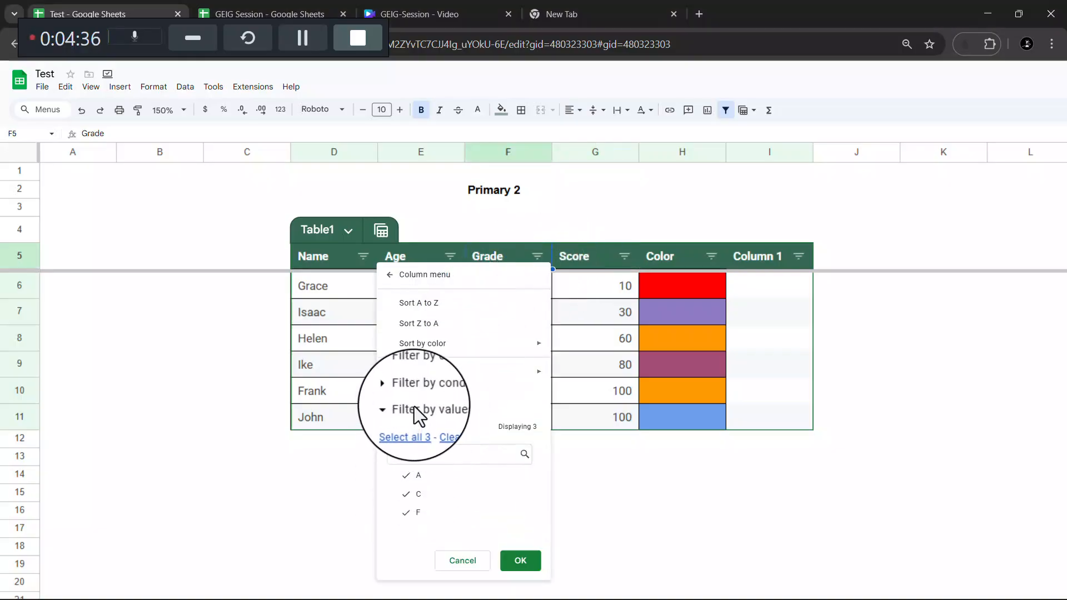
{"action": "left_click", "coordinate": [407, 477]}
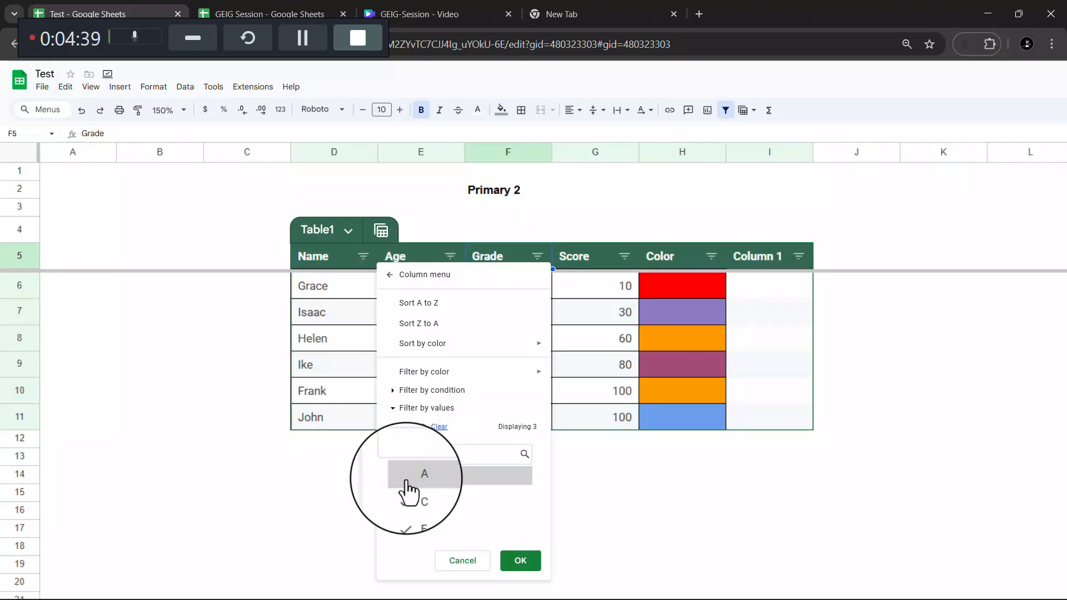
{"action": "left_click", "coordinate": [520, 562]}
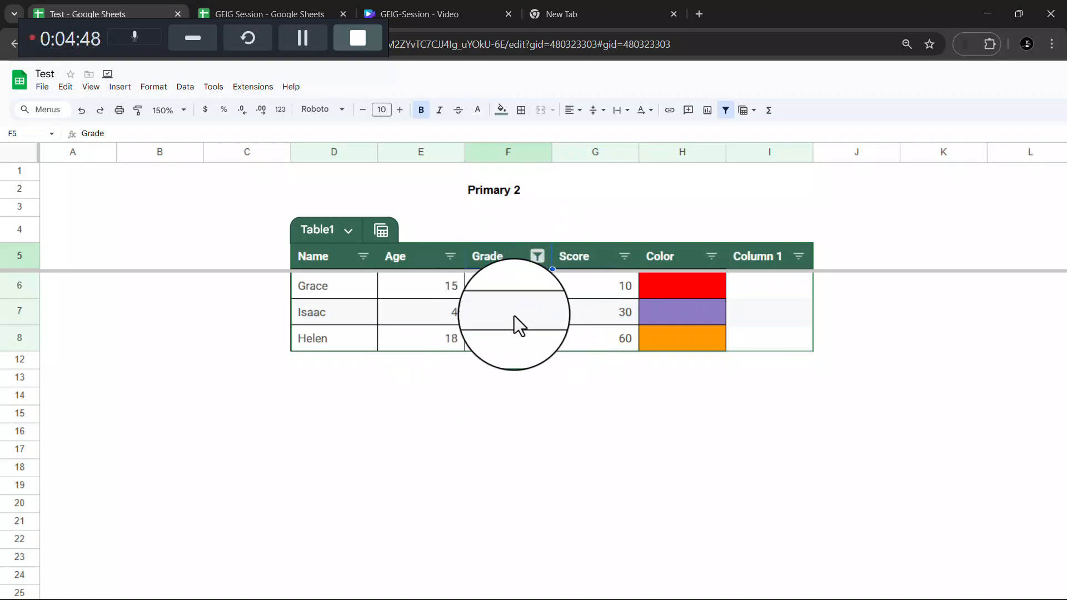
{"action": "left_click", "coordinate": [537, 256]}
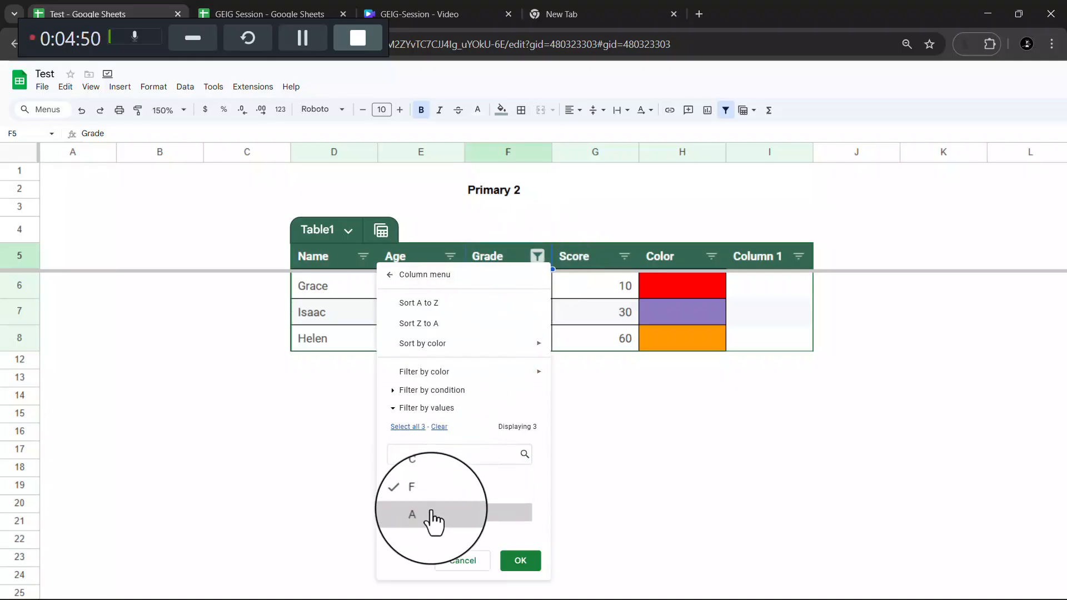
{"action": "left_click", "coordinate": [418, 495]}
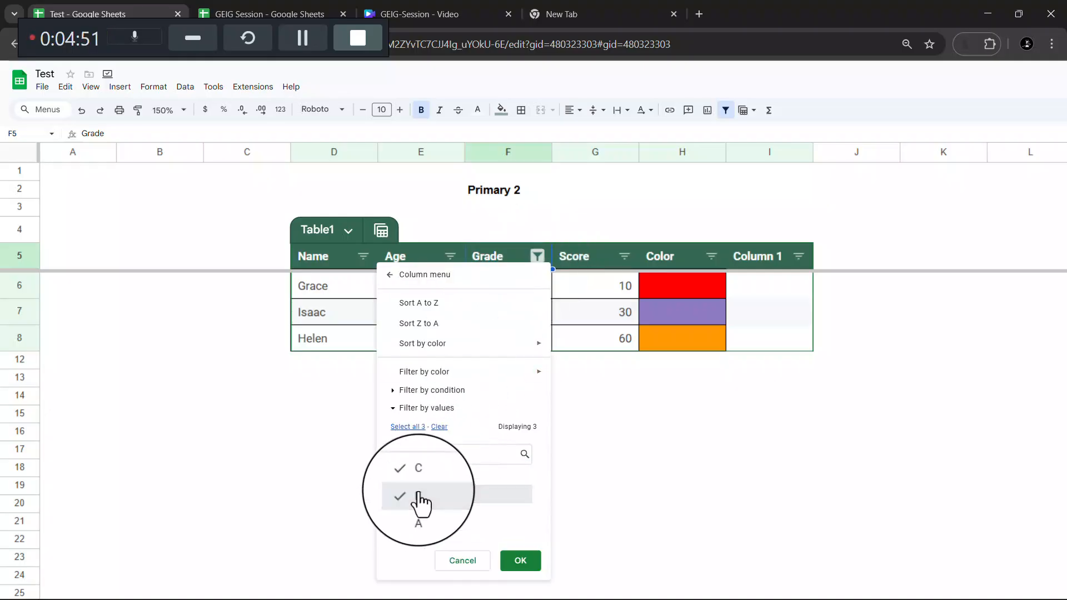
{"action": "left_click", "coordinate": [517, 558]}
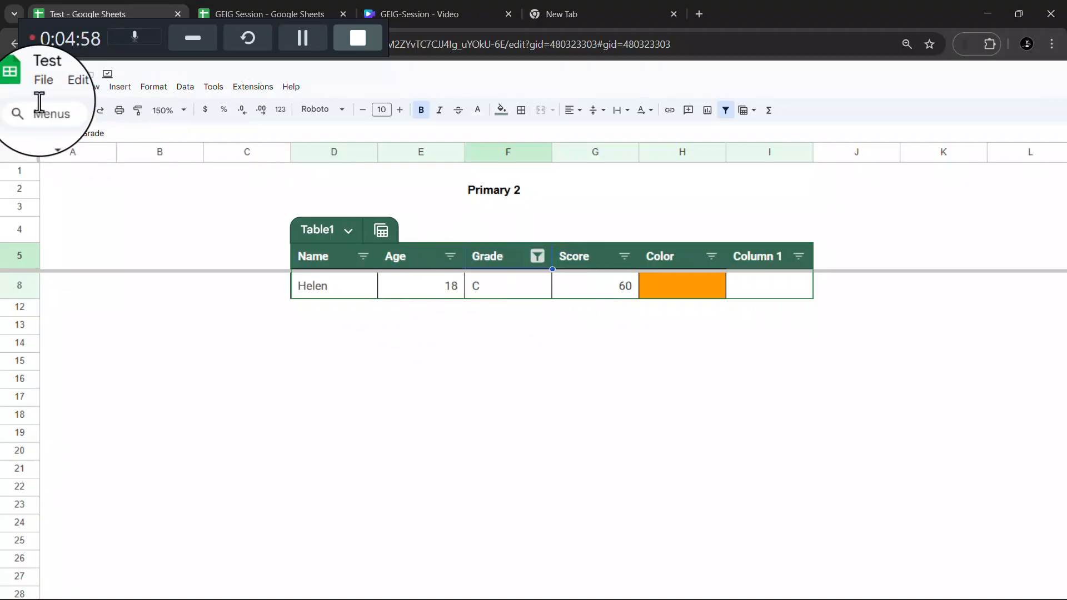
{"action": "left_click", "coordinate": [84, 114]}
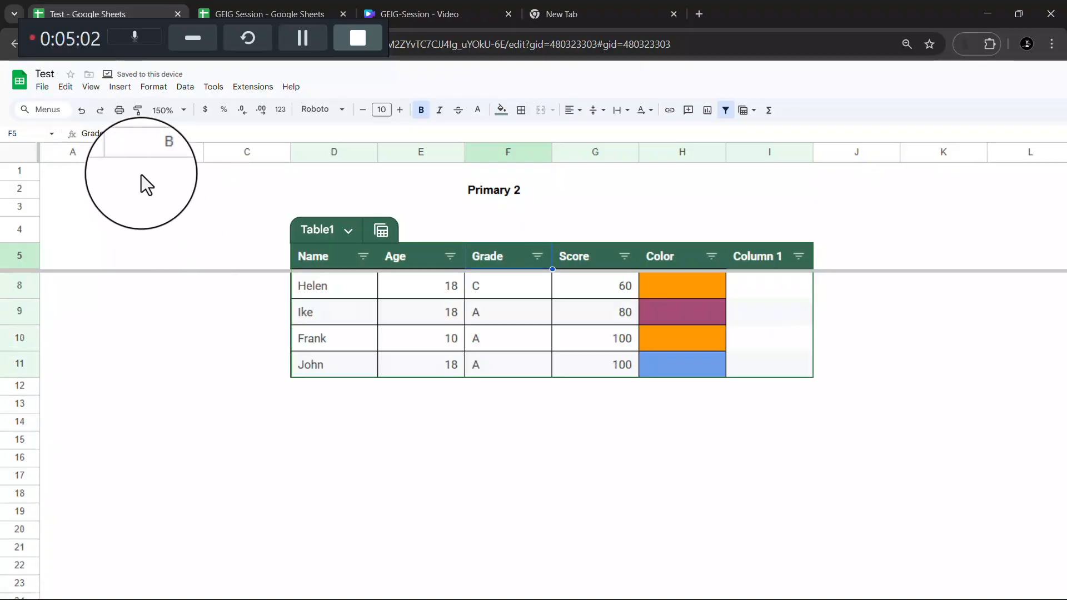
{"action": "left_click", "coordinate": [295, 429]}
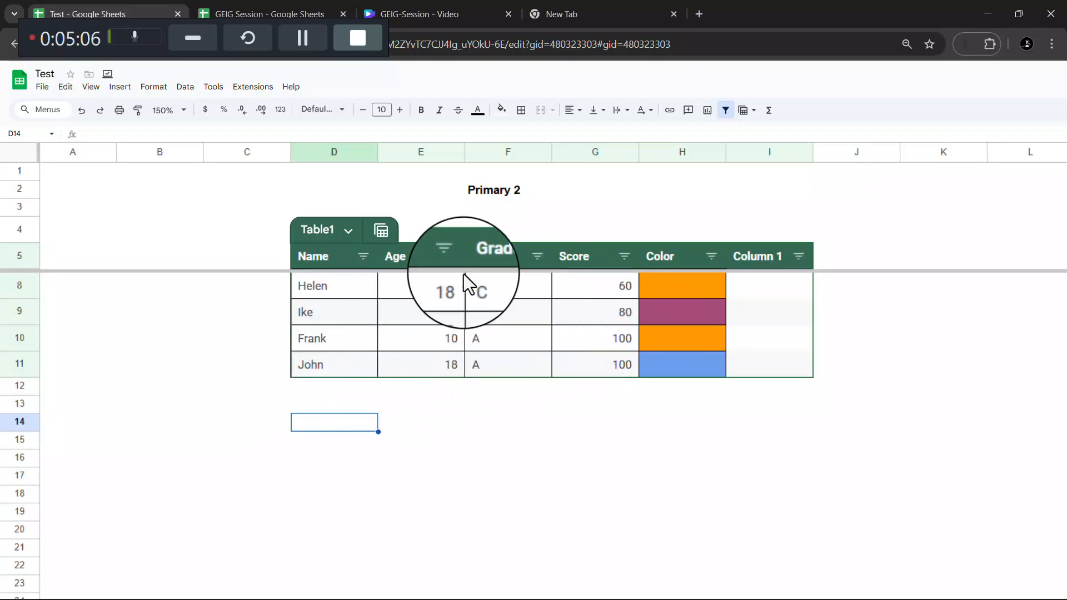
- Rename the table from Table1 to 'First class'
{"action": "left_click", "coordinate": [322, 230]}
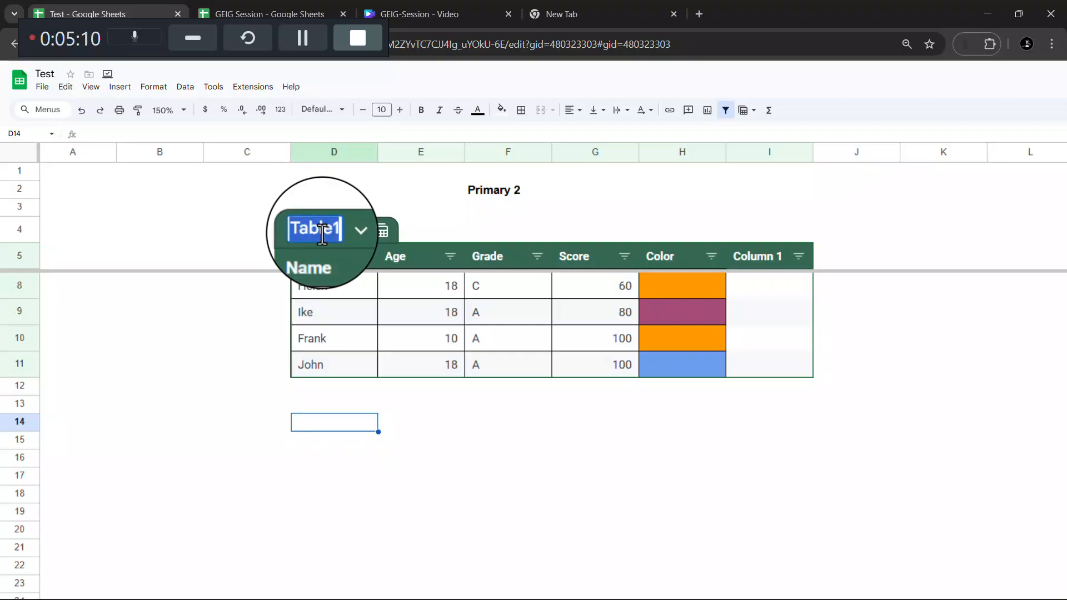
{"action": "type", "text": "P"}
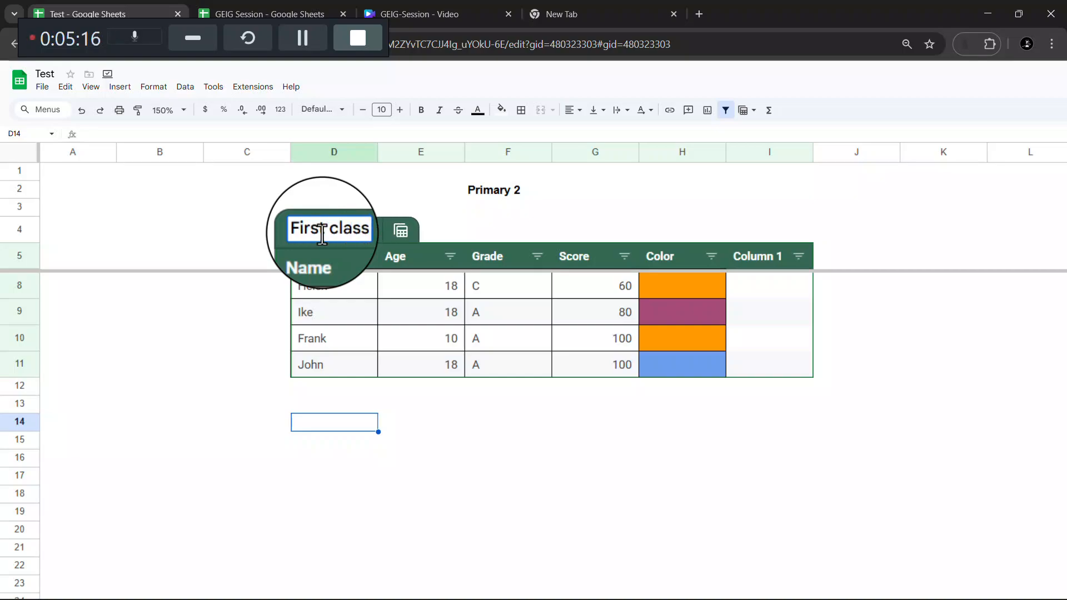
{"action": "left_click", "coordinate": [529, 455]}
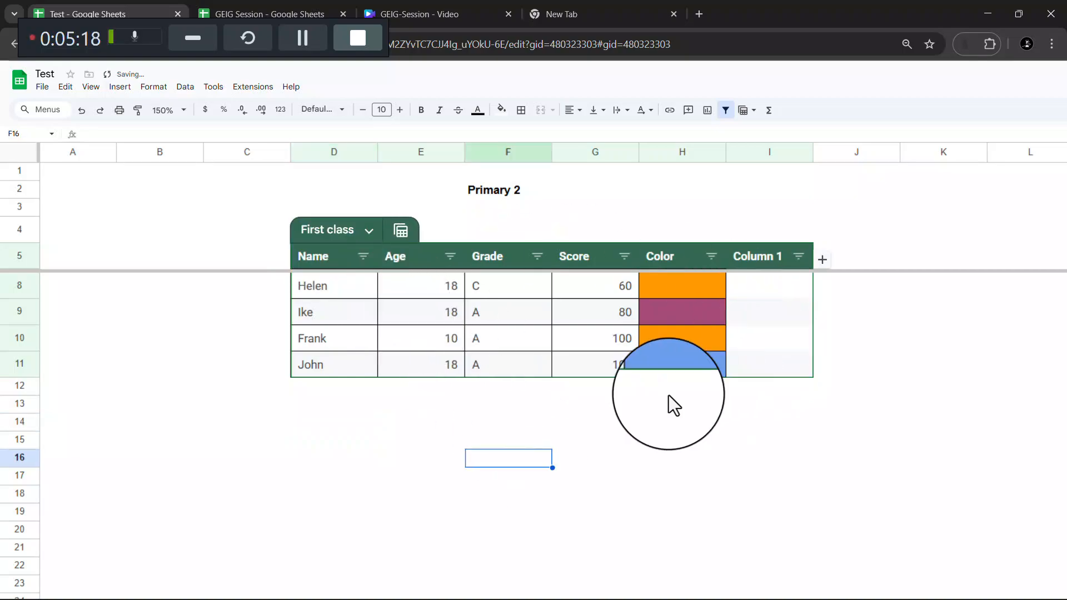
{"action": "scroll", "coordinate": [605, 308], "scroll_direction": "right", "scroll_amount": 3}
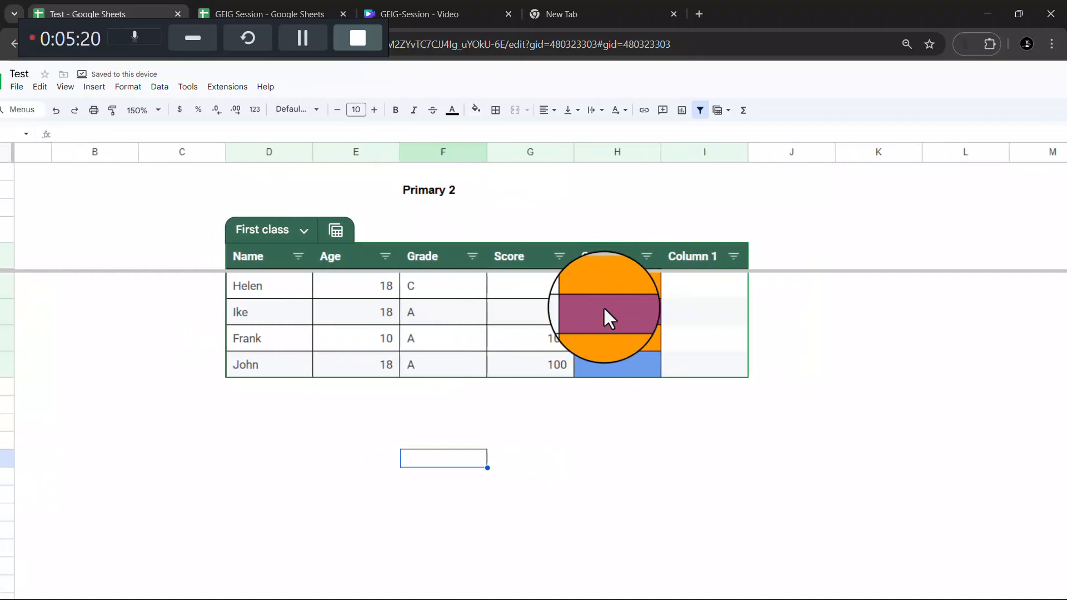
- Go to the school sheet of the GEIG Session spreadsheet
{"action": "scroll", "coordinate": [604, 308], "scroll_direction": "left", "scroll_amount": 1}
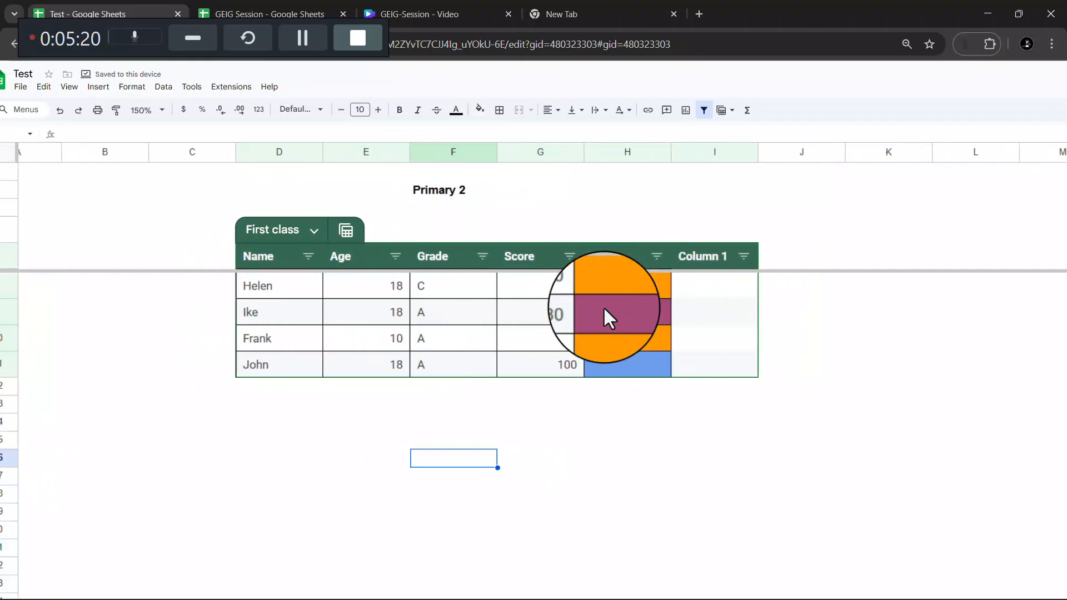
{"action": "left_click", "coordinate": [275, 7]}
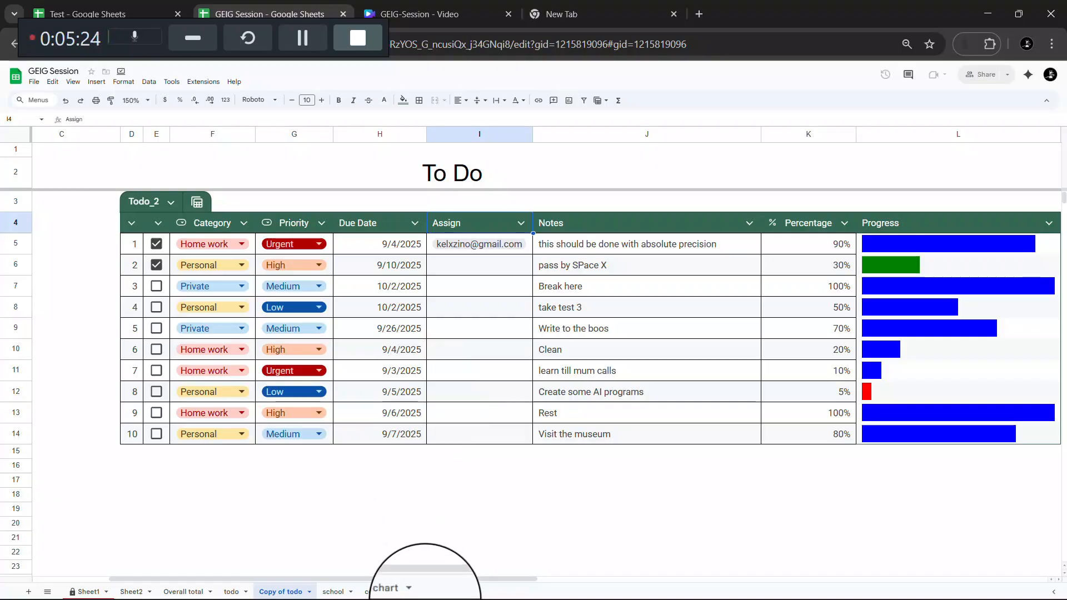
{"action": "left_click", "coordinate": [333, 592]}
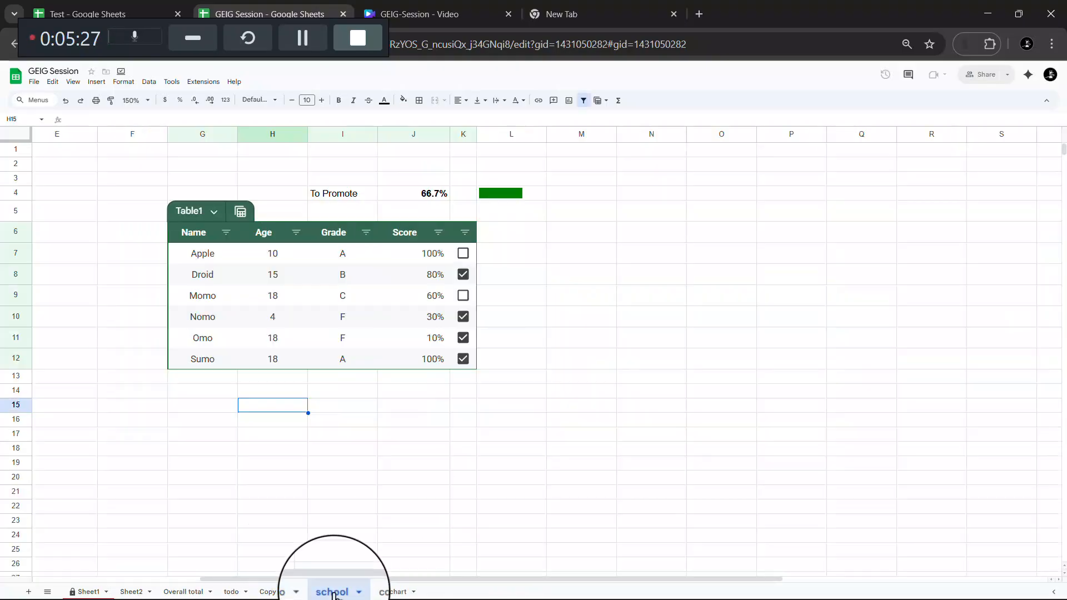
- Toggle the column K checkboxes until all six students are ticked, making To Promote 100.0%
{"action": "left_click", "coordinate": [463, 254]}
{"action": "left_click", "coordinate": [464, 296]}
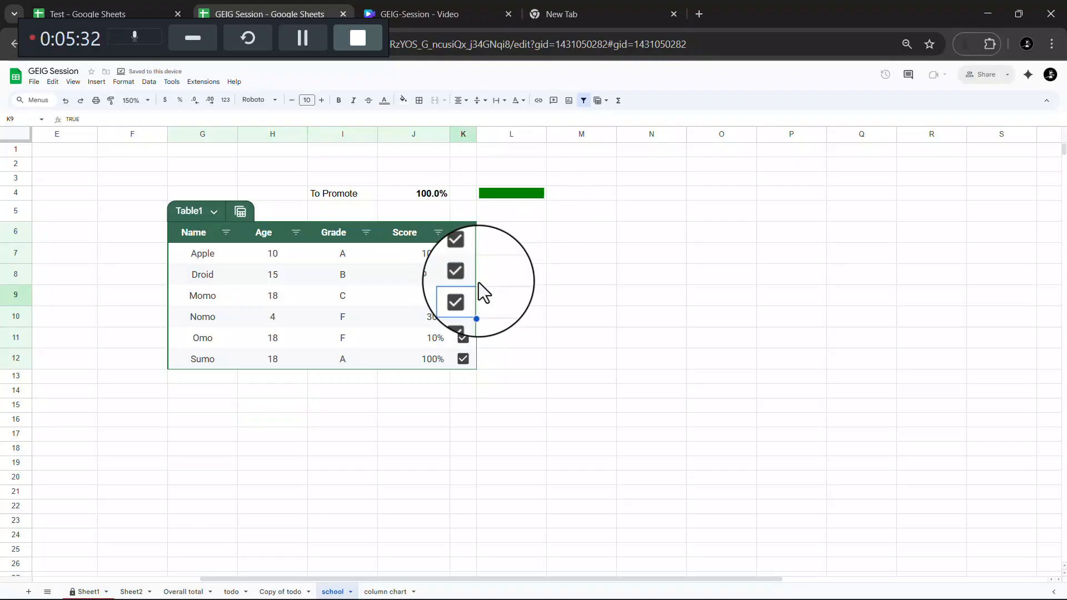
{"action": "left_click", "coordinate": [464, 318]}
{"action": "left_click", "coordinate": [464, 337]}
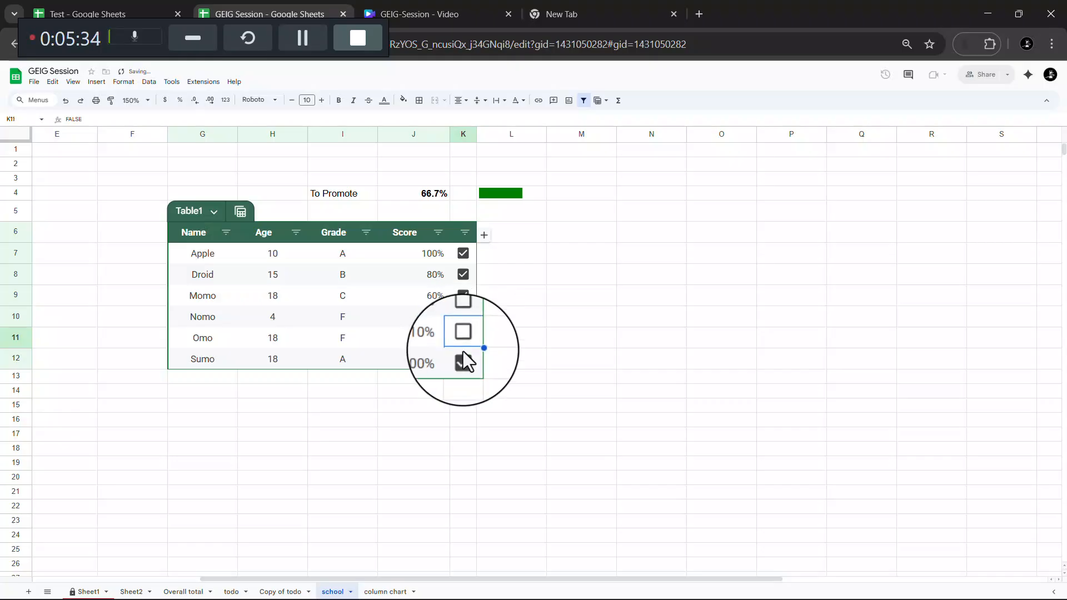
{"action": "left_click", "coordinate": [462, 359]}
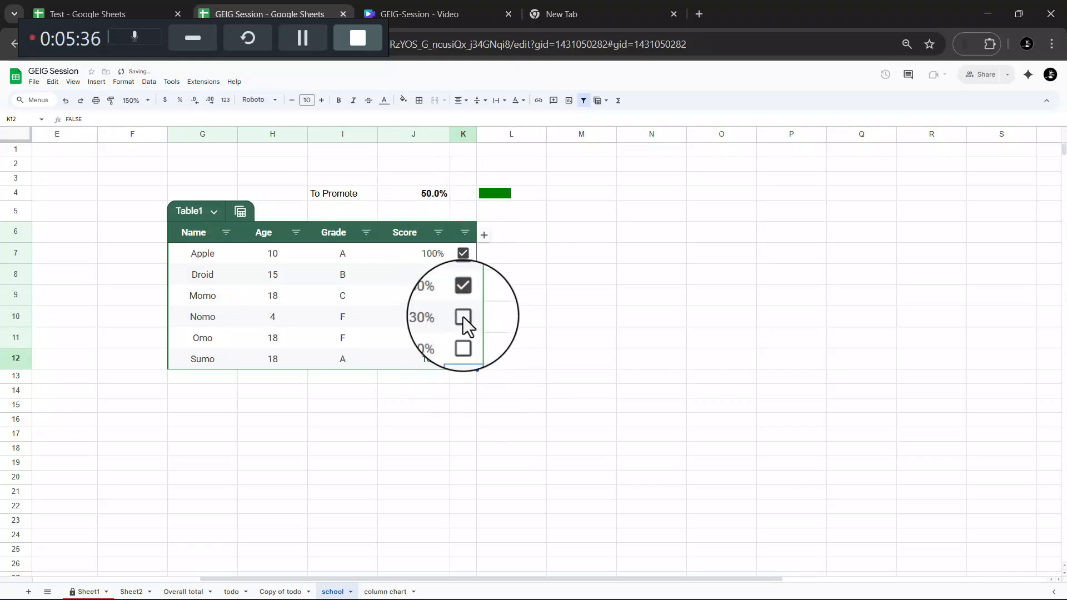
{"action": "left_click", "coordinate": [463, 317]}
{"action": "left_click", "coordinate": [463, 338]}
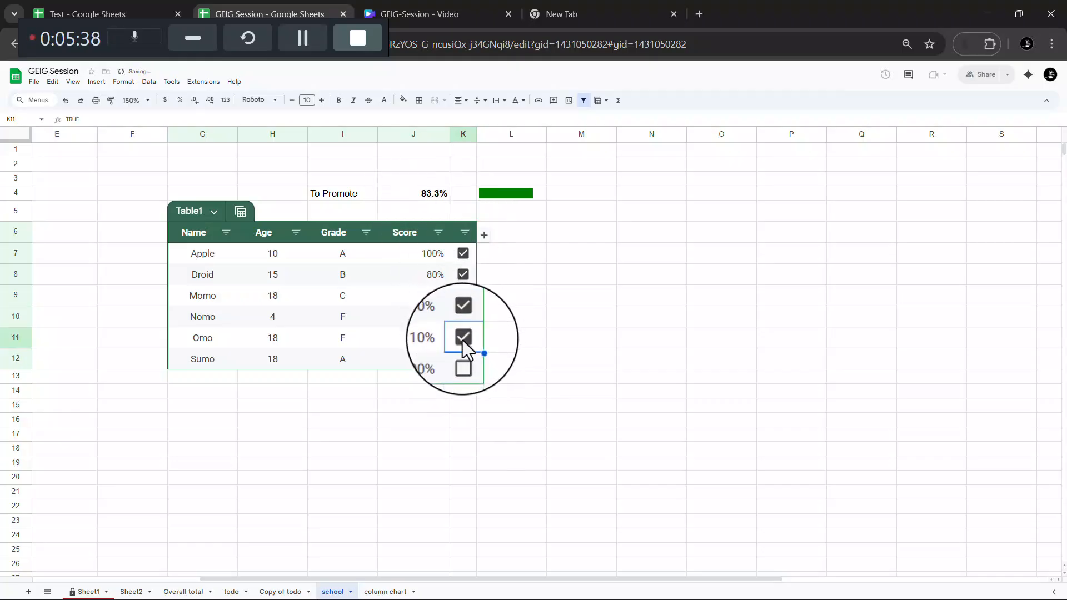
{"action": "left_click", "coordinate": [464, 359]}
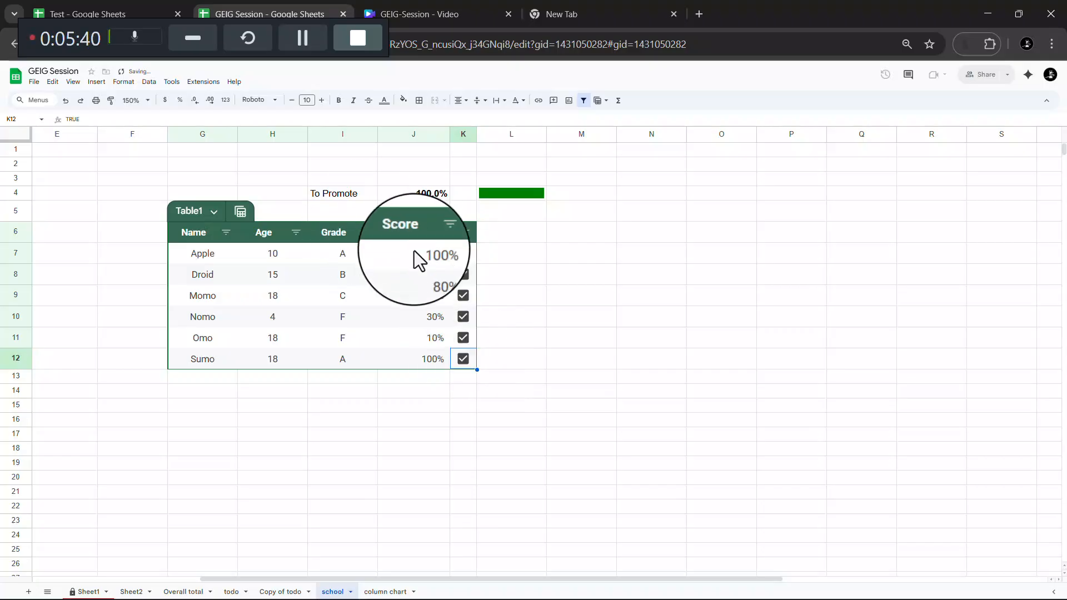